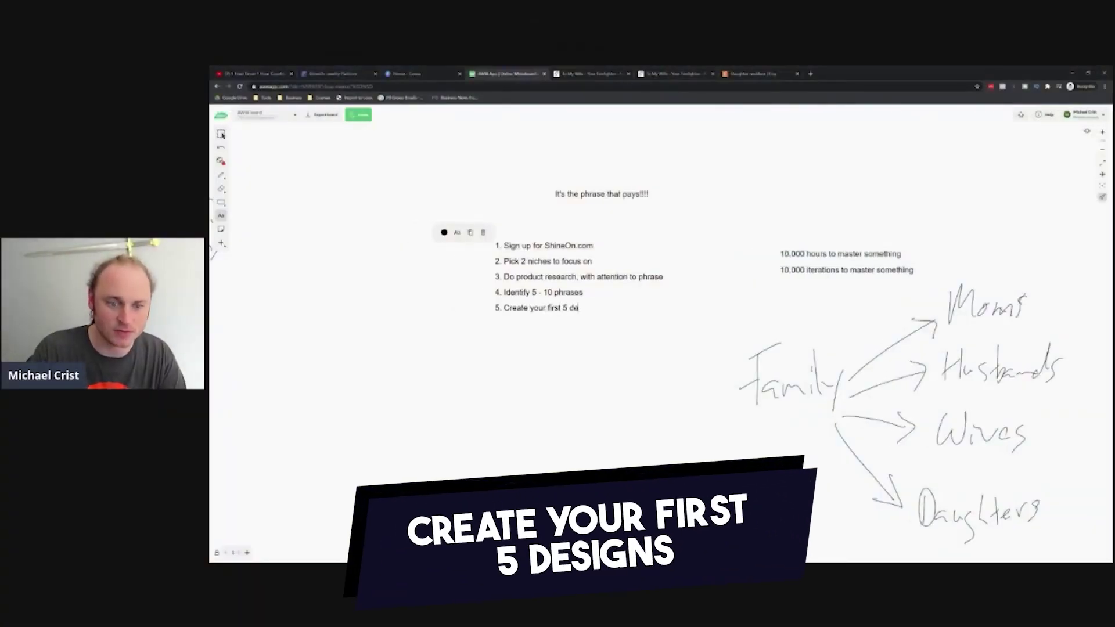
# - Complete the fifth item of the whiteboard list so it reads "Create your first 5 - 10 designs"
pyautogui.press('BackSpace')
pyautogui.press('BackSpace')
pyautogui.press('BackSpace')
pyautogui.press('BackSpace')
pyautogui.press('BackSpace')
pyautogui.press('BackSpace')
pyautogui.write('- 10 designs')
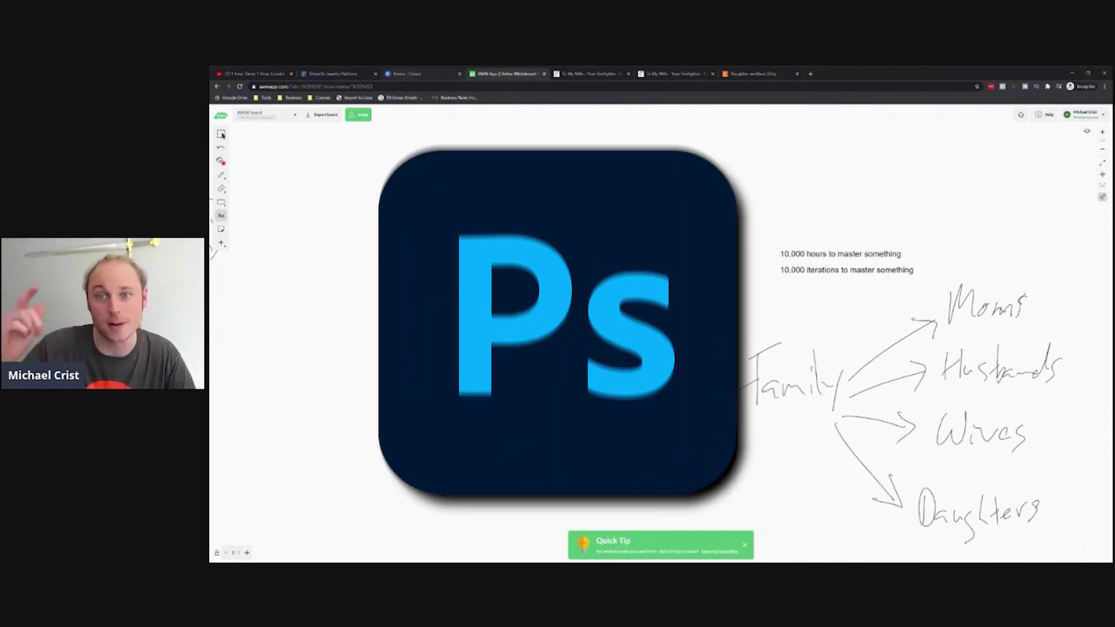
# - Switch to Canva and create a new custom-size design of 2000 × 2000 px
pyautogui.click(400, 73)
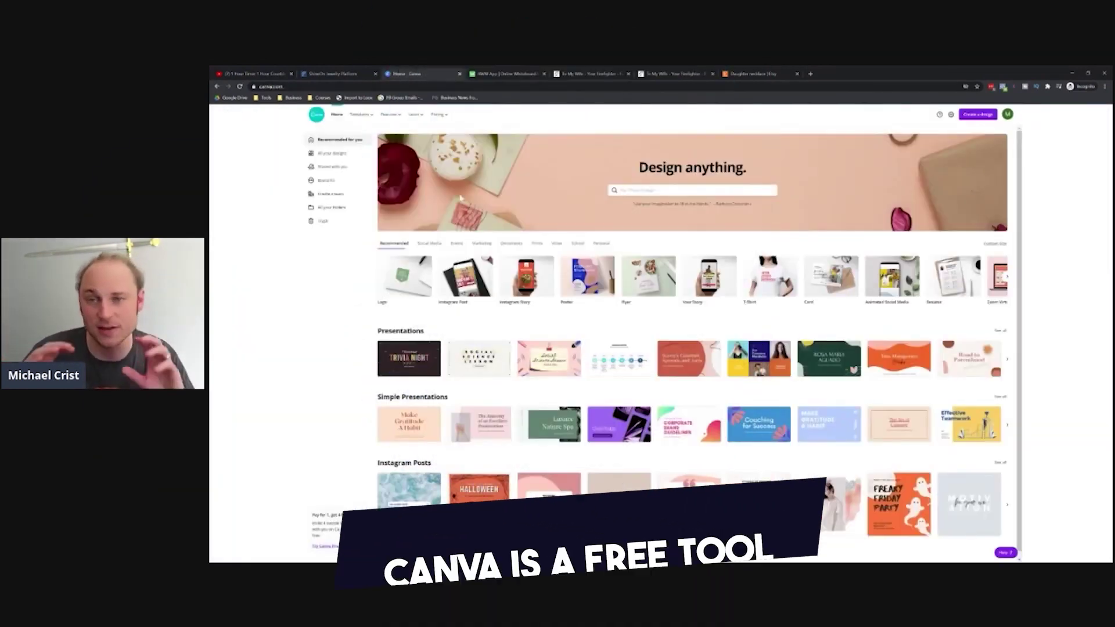
pyautogui.click(978, 114)
pyautogui.click(920, 144)
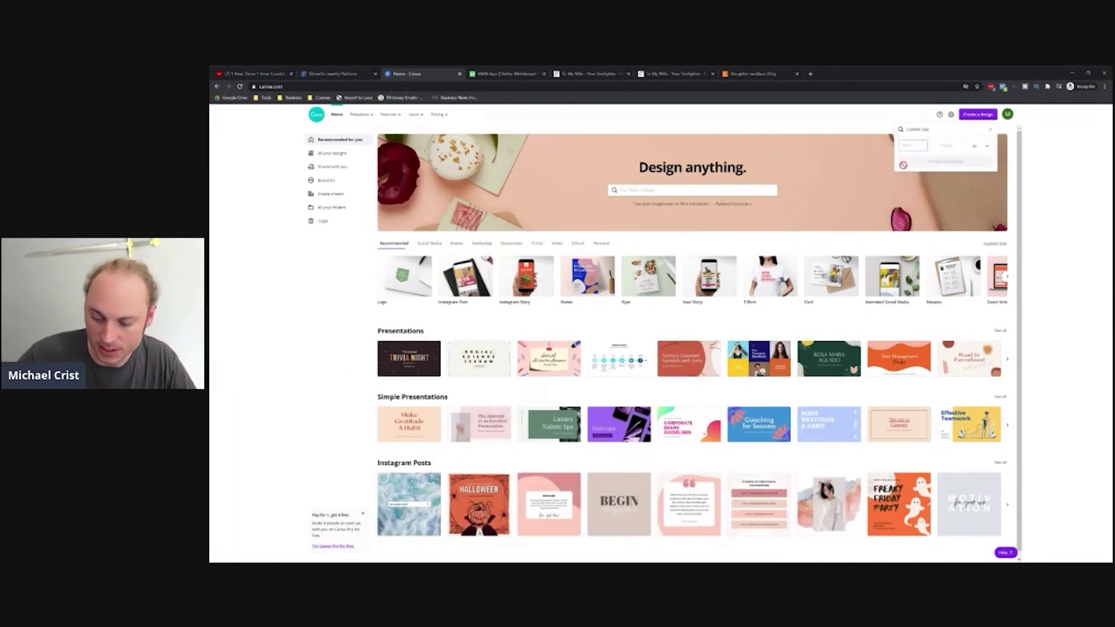
pyautogui.write('3000')
pyautogui.press('Tab')
pyautogui.write('3000')
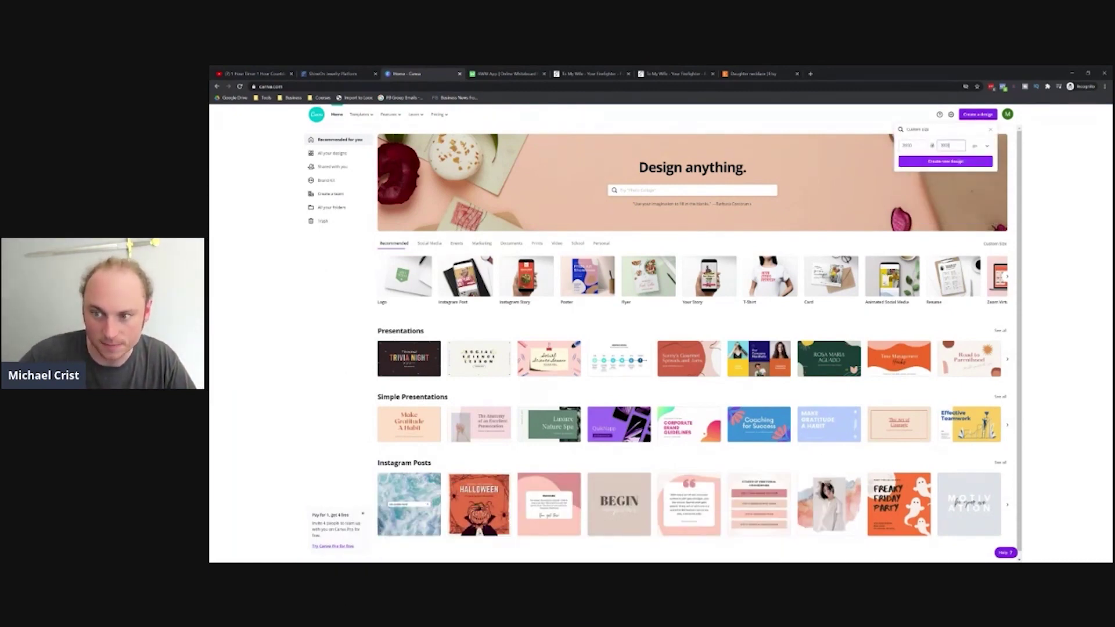
pyautogui.click(903, 165)
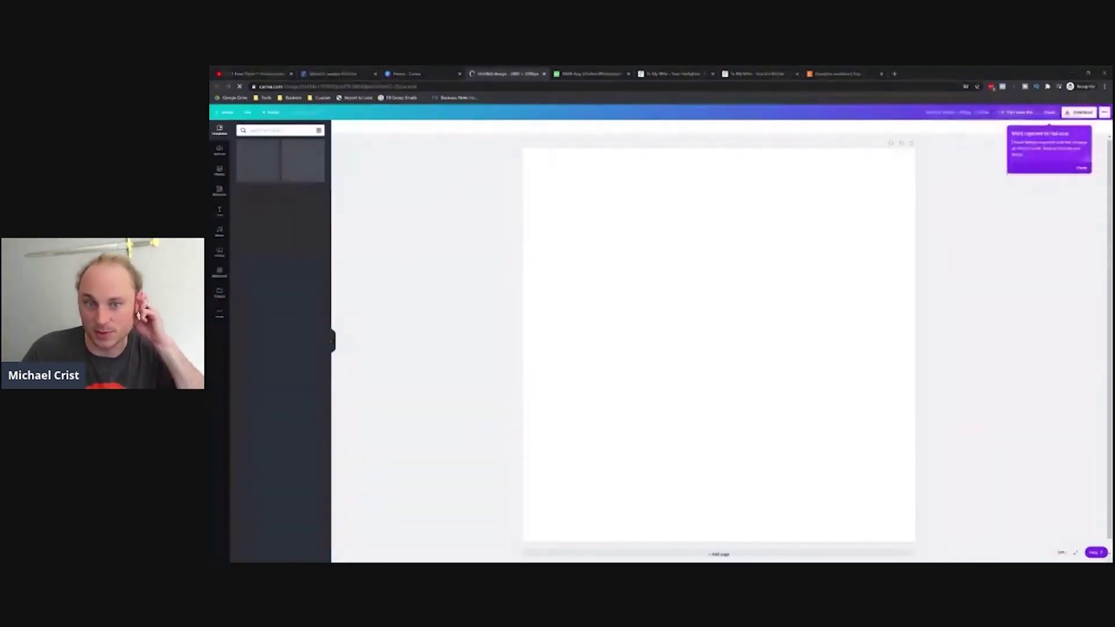
# - Switch to the ShineOn catalog, open the first necklace product and examine its artwork upload requirements, including format and pixel size
pyautogui.click(335, 74)
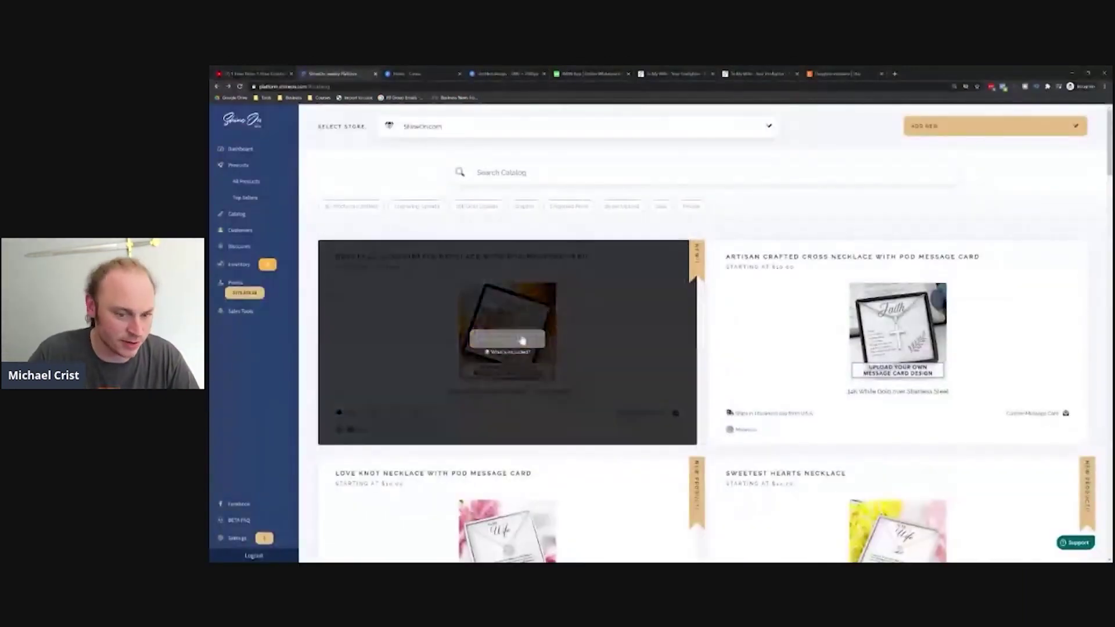
pyautogui.click(522, 340)
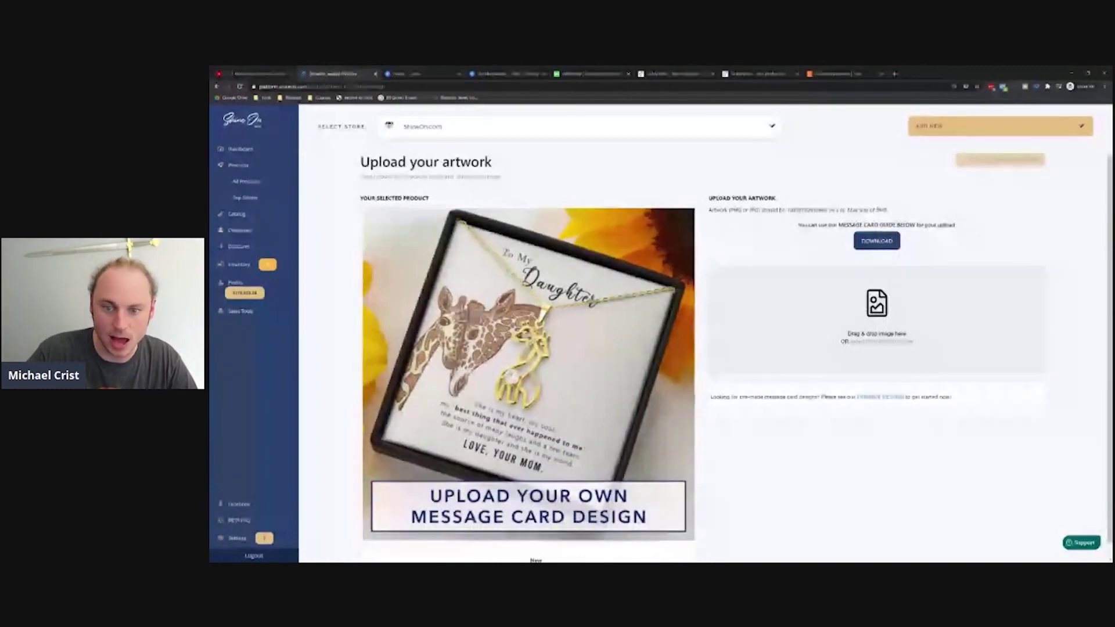
pyautogui.moveTo(708, 210); pyautogui.dragTo(841, 210)
pyautogui.click(842, 209)
pyautogui.moveTo(909, 207); pyautogui.dragTo(708, 210)
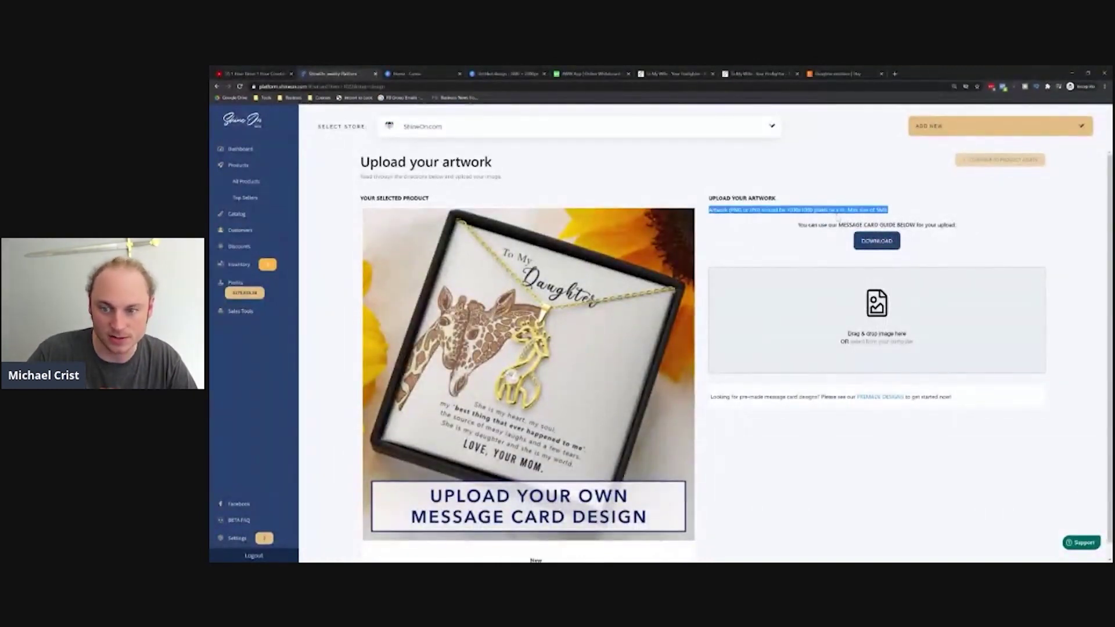
pyautogui.click(789, 223)
pyautogui.moveTo(788, 210); pyautogui.dragTo(805, 226)
pyautogui.click(816, 212)
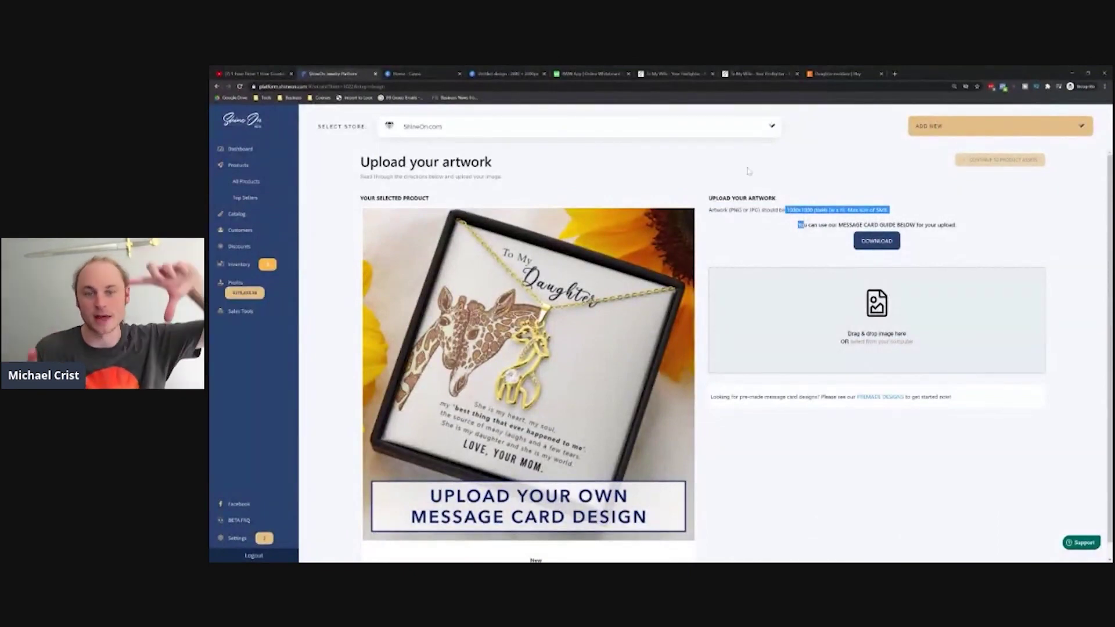
# - Return to the blank Canva design, dismiss the collaboration tip and fill the page background with a slightly muted dark blue
pyautogui.click(487, 75)
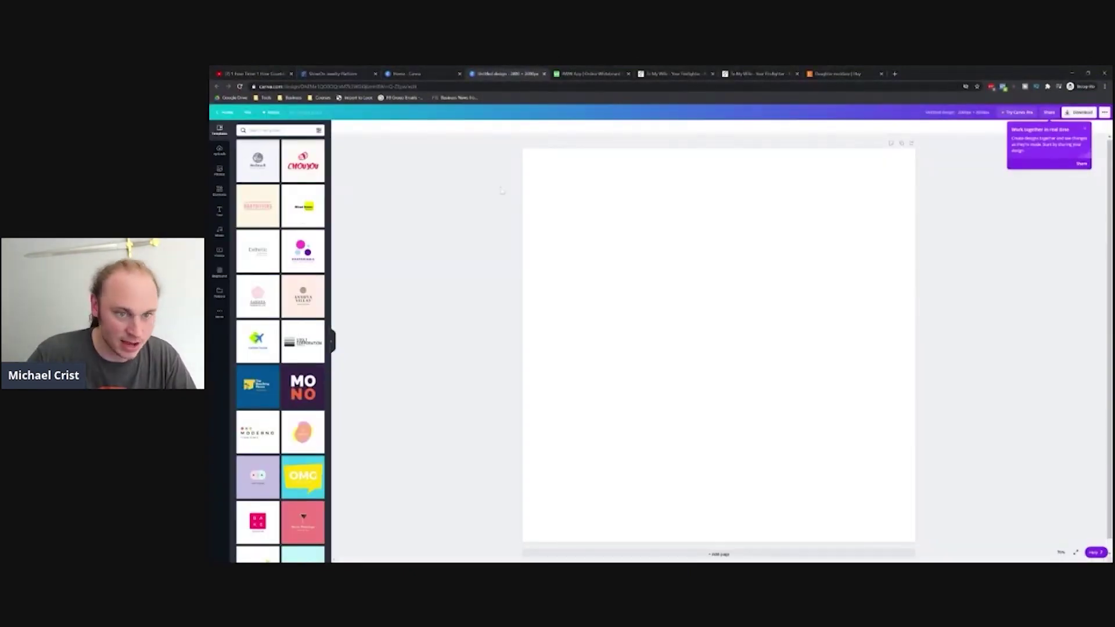
pyautogui.click(1084, 129)
pyautogui.click(838, 197)
pyautogui.click(338, 127)
pyautogui.click(318, 239)
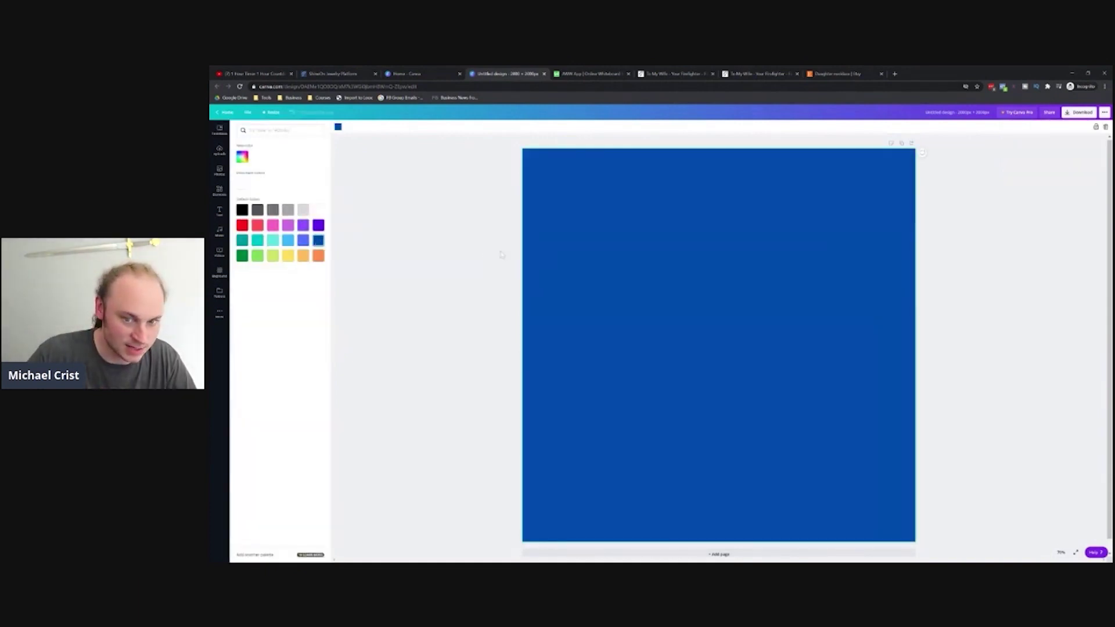
pyautogui.click(242, 156)
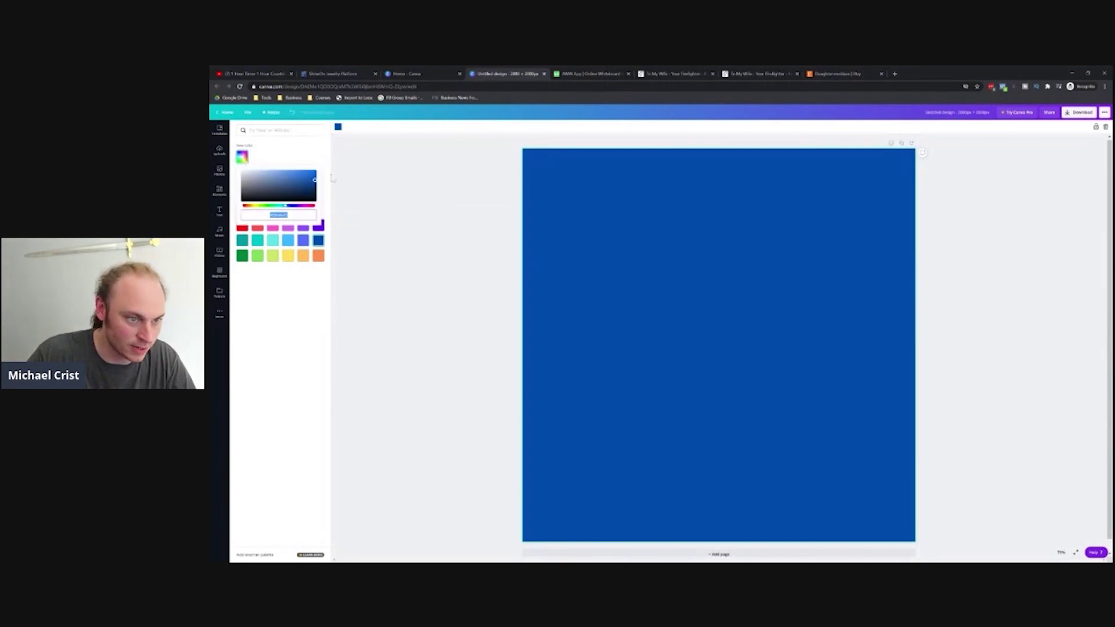
pyautogui.moveTo(314, 185); pyautogui.dragTo(304, 184)
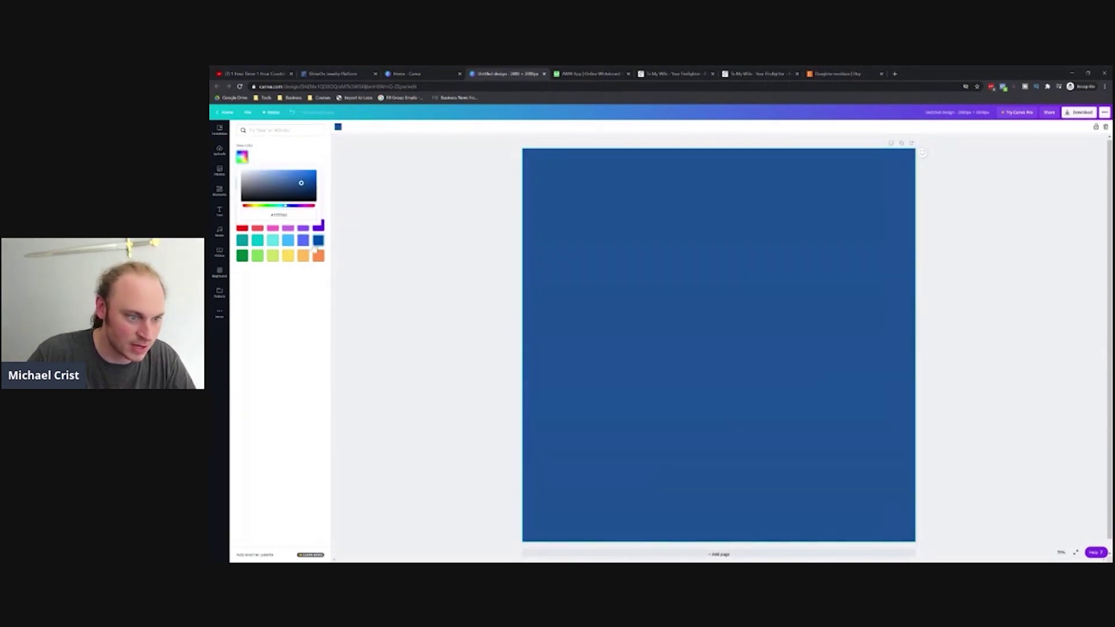
# - Change the page background to violet and tone it down to a muted greyish purple
pyautogui.click(319, 227)
pyautogui.click(242, 156)
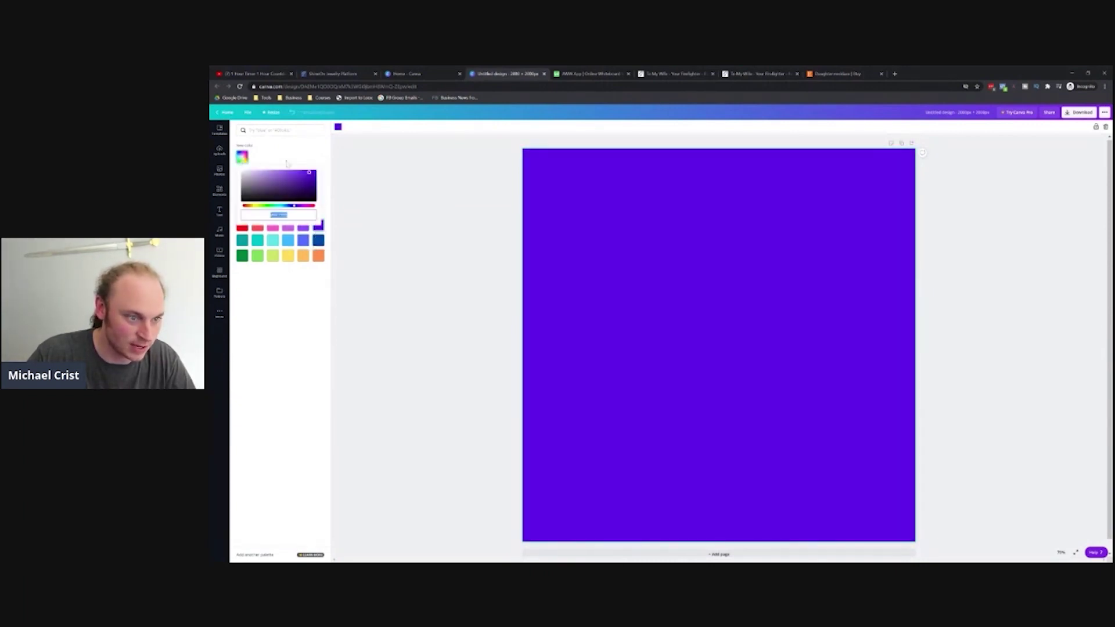
pyautogui.moveTo(302, 184); pyautogui.dragTo(277, 183)
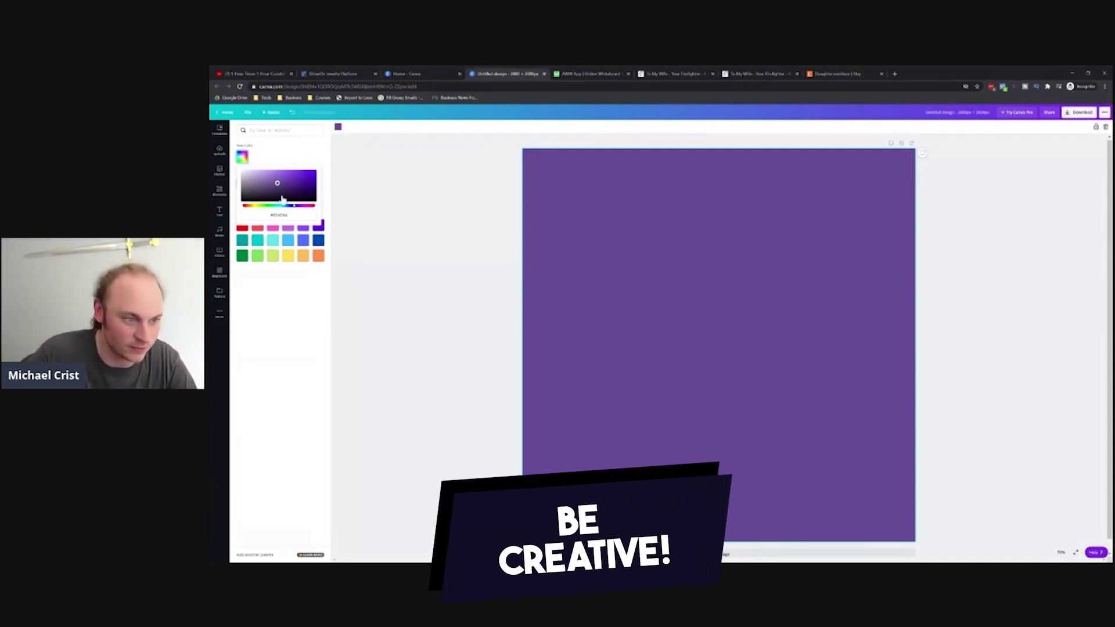
pyautogui.moveTo(277, 183); pyautogui.dragTo(266, 187)
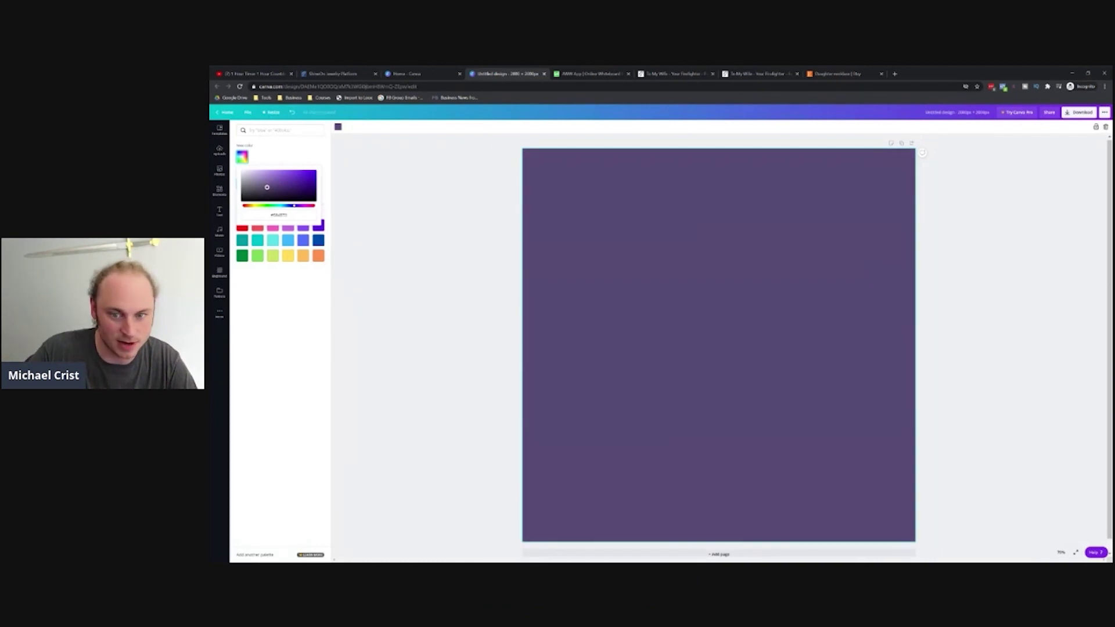
pyautogui.click(435, 219)
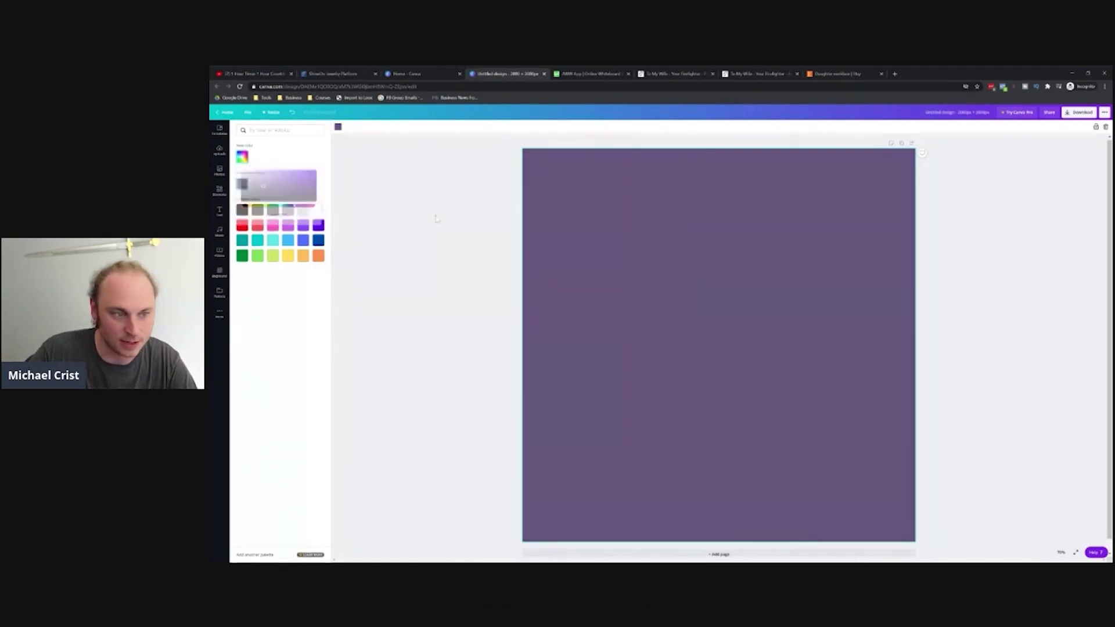
# - Add a heading reading "To My" and "Daughter" on two lines
pyautogui.click(220, 212)
pyautogui.click(273, 155)
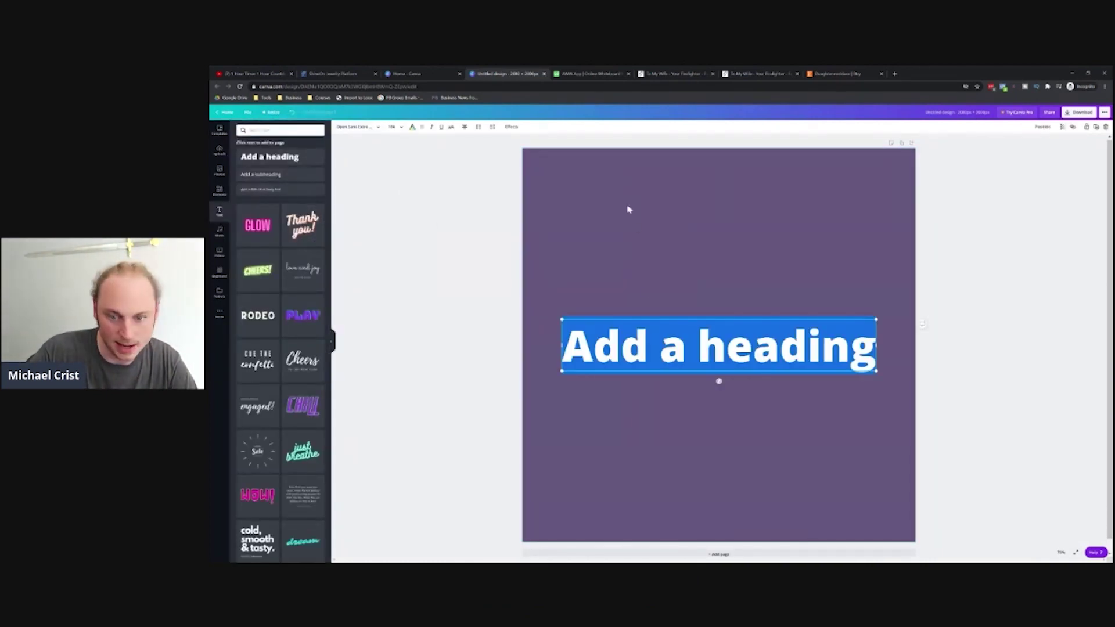
pyautogui.write('To My ')
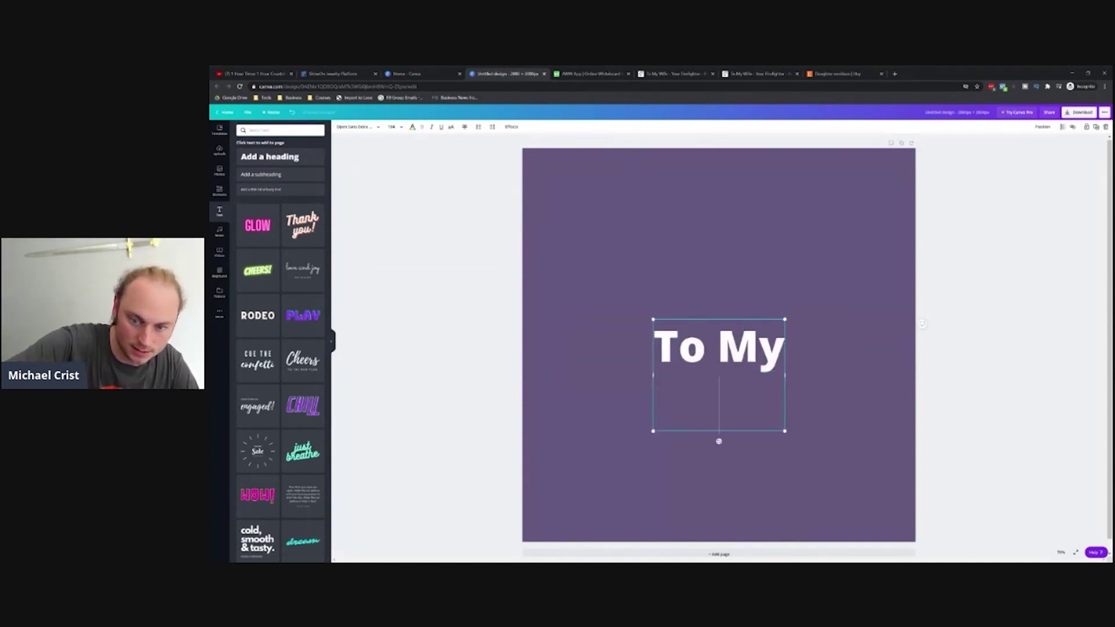
pyautogui.write('Daughter')
# - Split "To My" out of the heading into its own smaller text centred above "Daughter" near the page's upper edge
pyautogui.moveTo(655, 348); pyautogui.dragTo(758, 348)
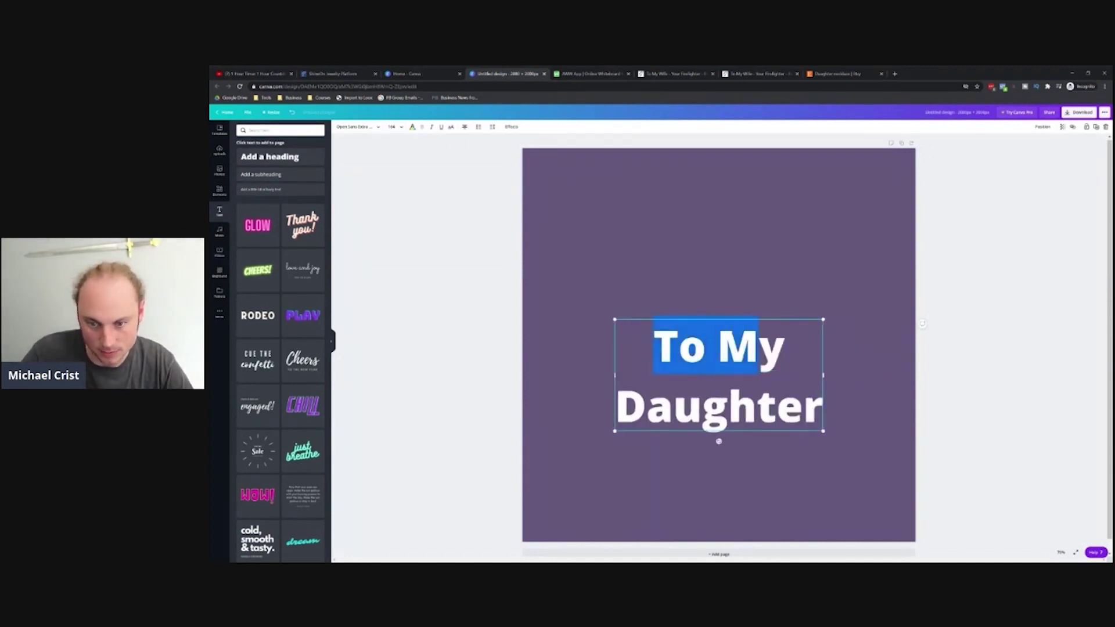
pyautogui.press('BackSpace')
pyautogui.press('Delete')
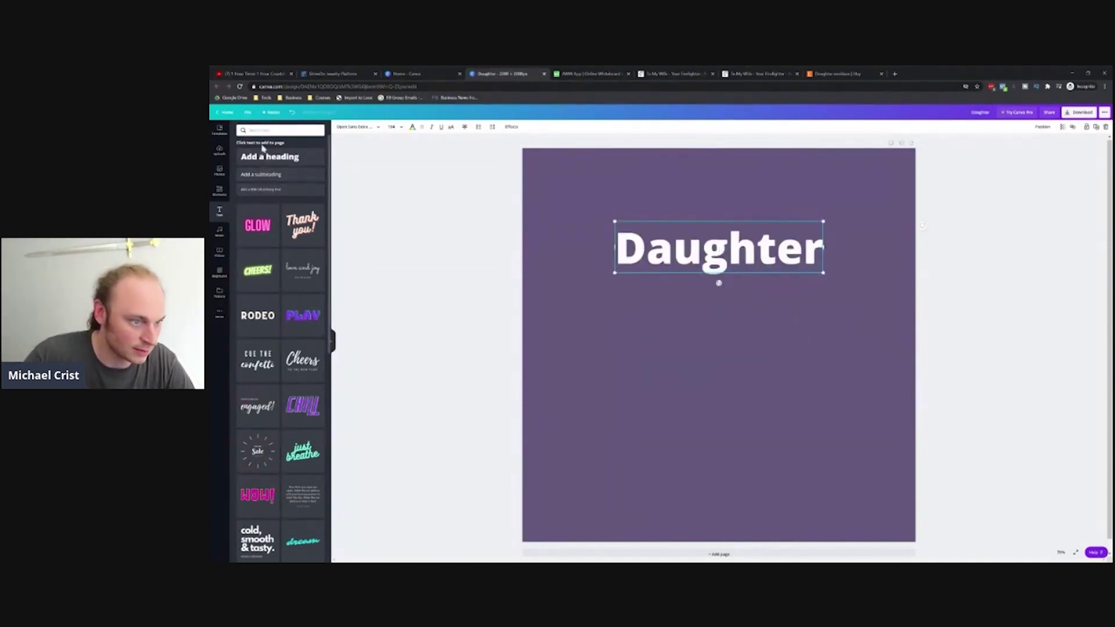
pyautogui.write('To My')
pyautogui.moveTo(735, 222); pyautogui.dragTo(739, 201)
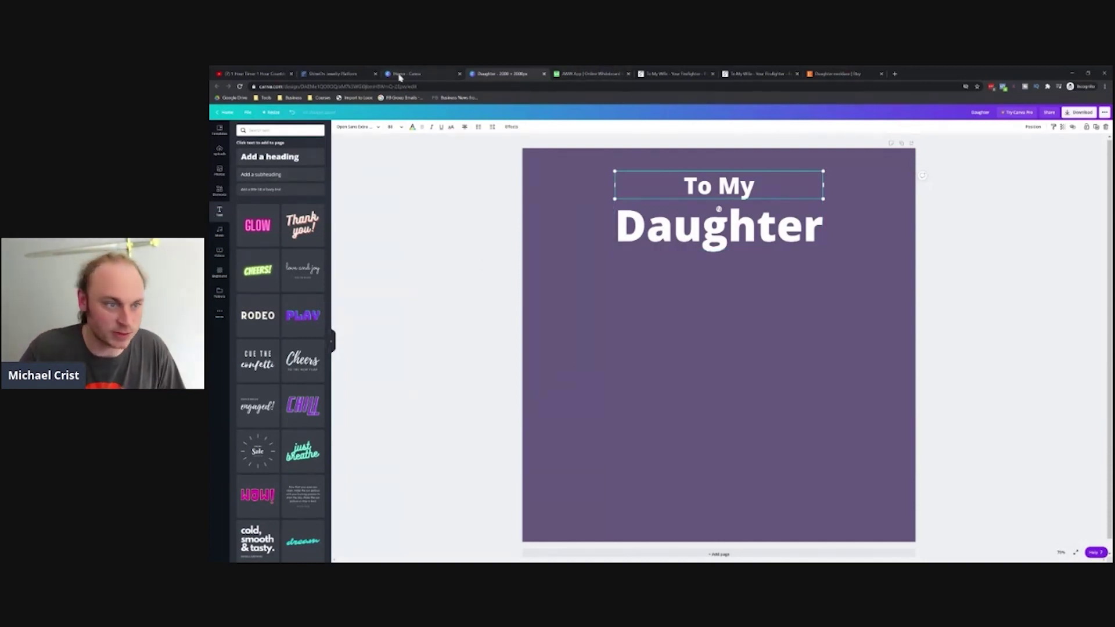
# - Switch to the AWW whiteboard and add a note beside the list reading "GREETING CARD FORMAT", "TO..." and "FROM..." on separate lines
pyautogui.click(591, 74)
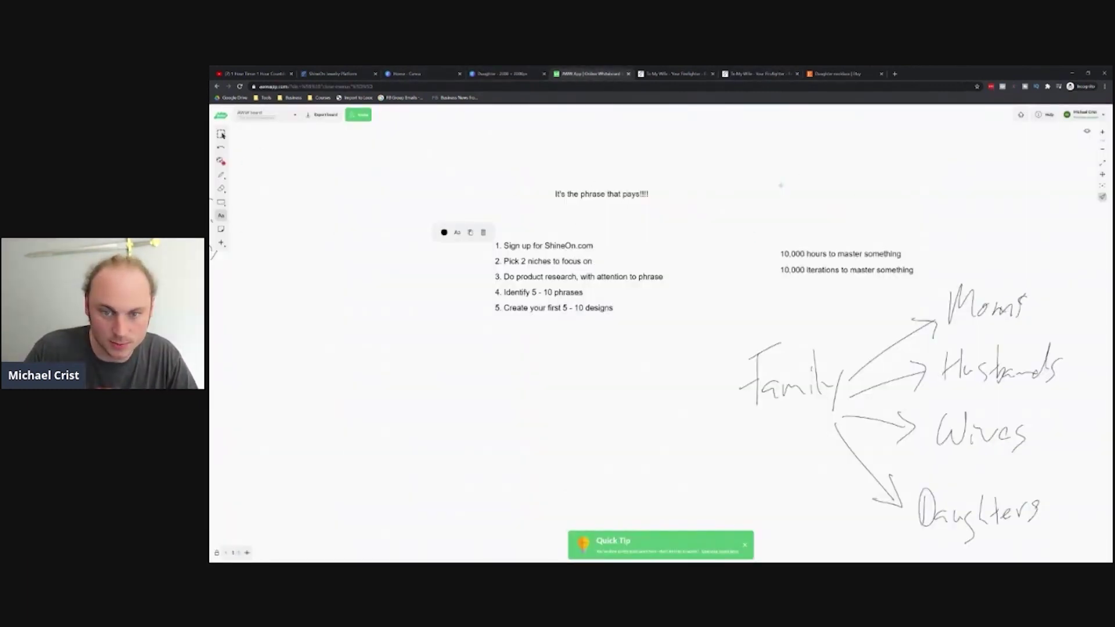
pyautogui.click(291, 274)
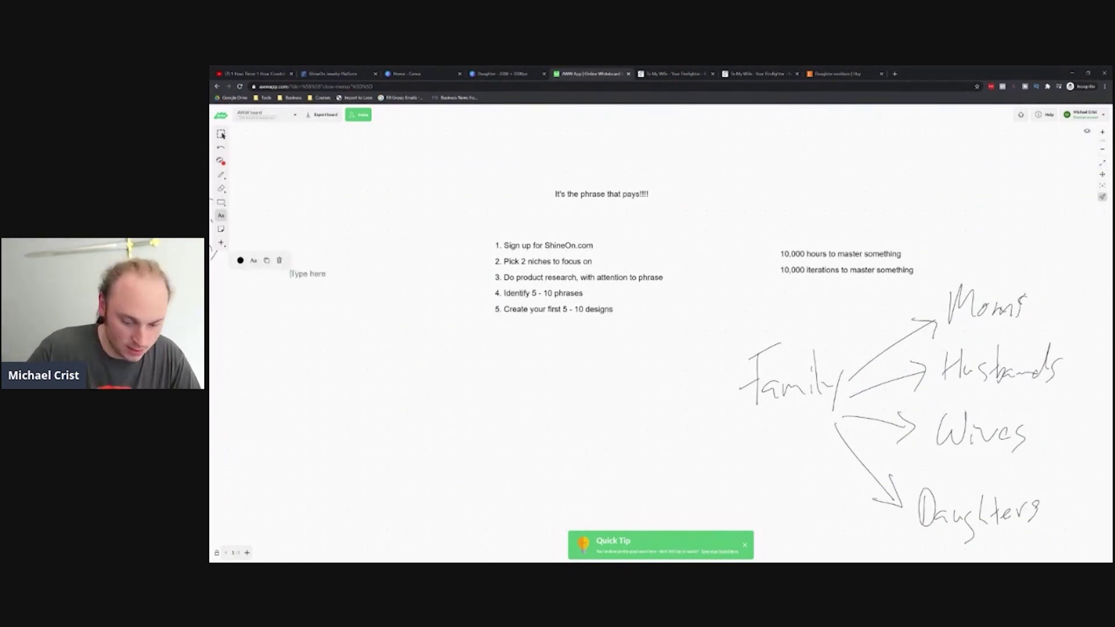
pyautogui.write('GREETING CARD FOR')
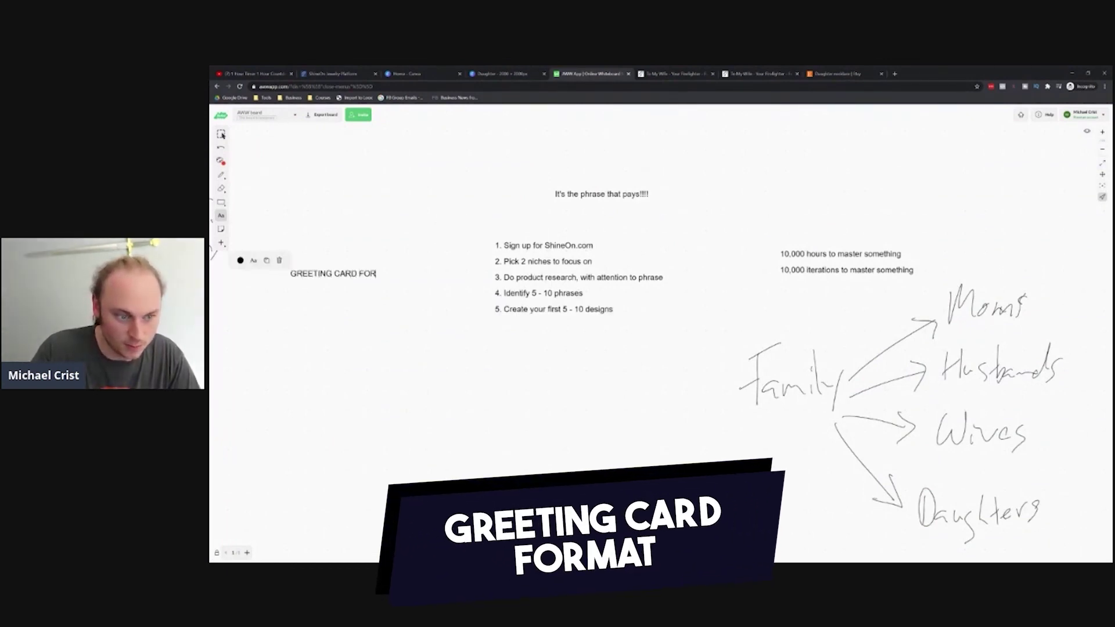
pyautogui.write('MAT TO...')
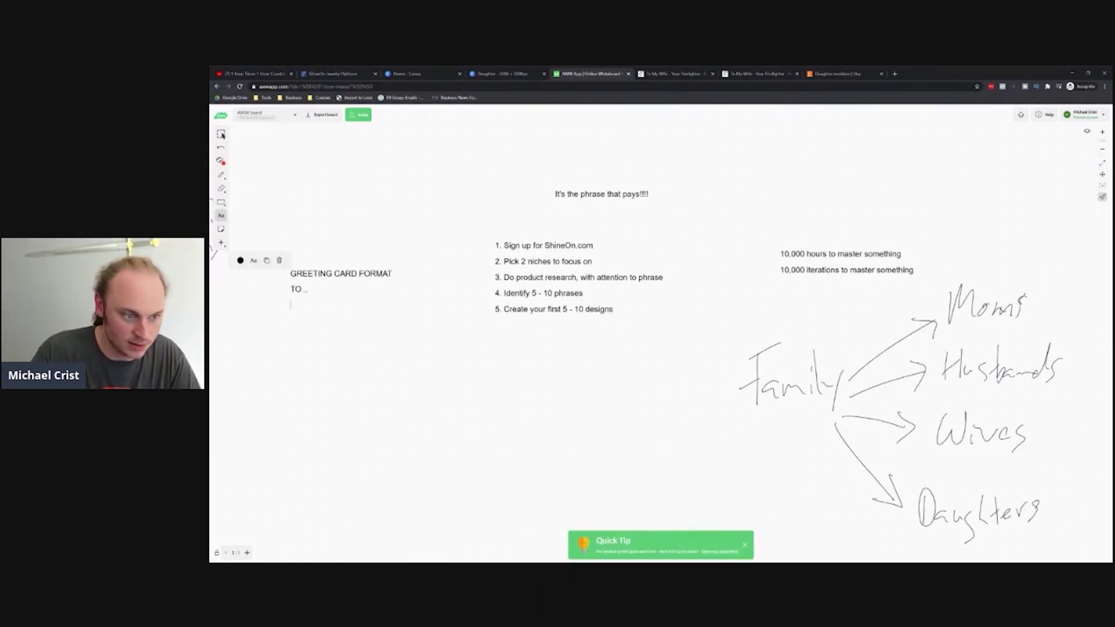
pyautogui.press('Return')
pyautogui.write('FROM...')
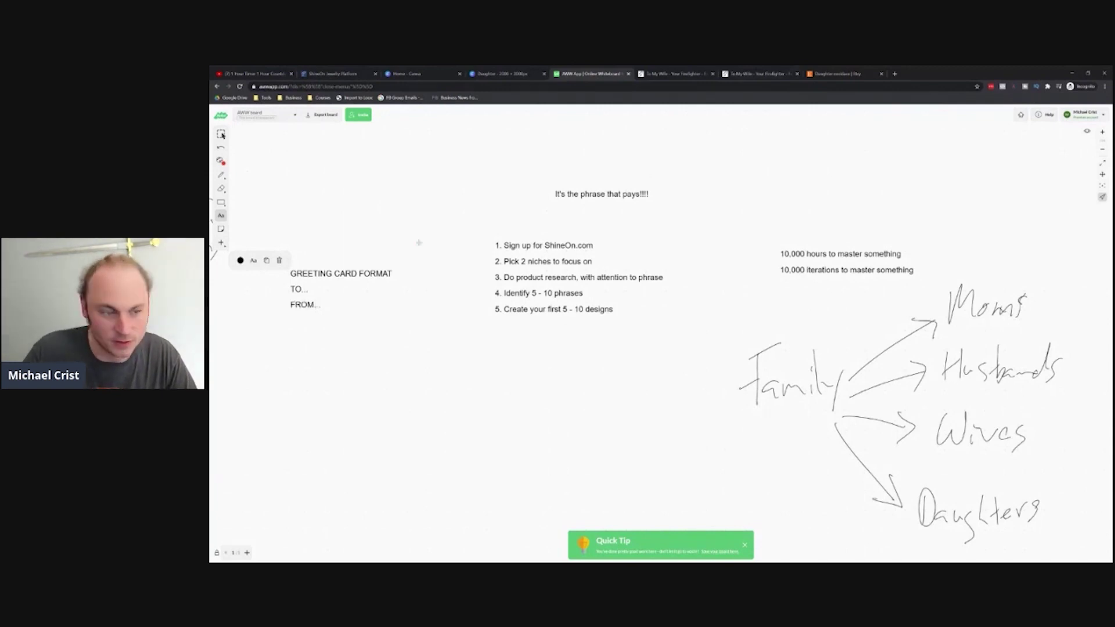
pyautogui.click(419, 243)
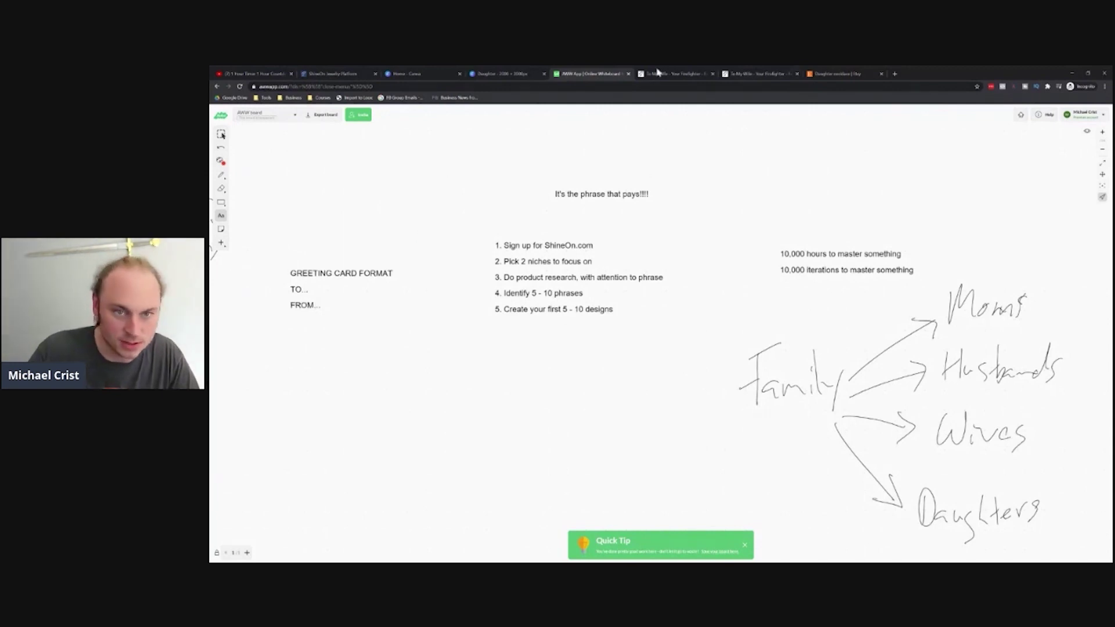
# - Return to the Canva design, add a subheading text box, move it below "Daughter" and scale it down
pyautogui.click(487, 74)
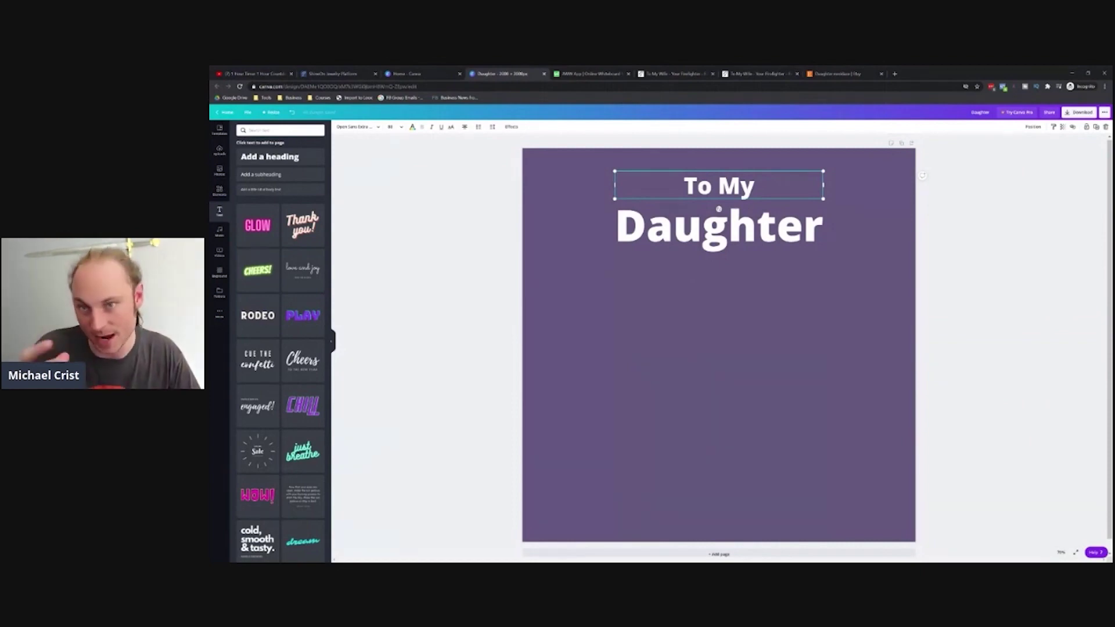
pyautogui.click(278, 173)
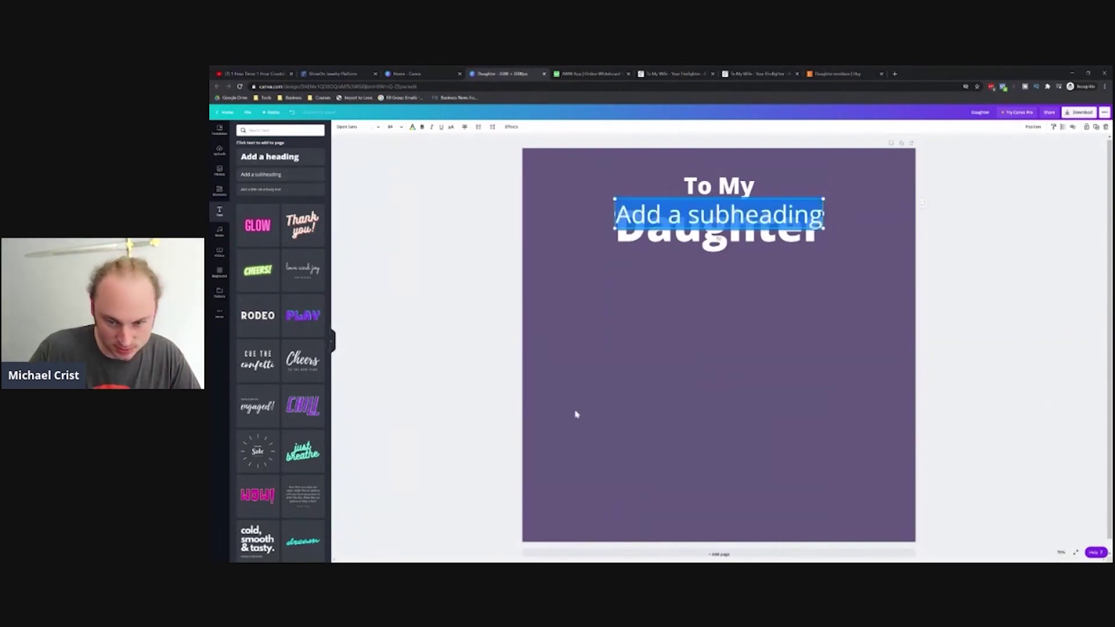
pyautogui.moveTo(671, 217); pyautogui.dragTo(658, 386)
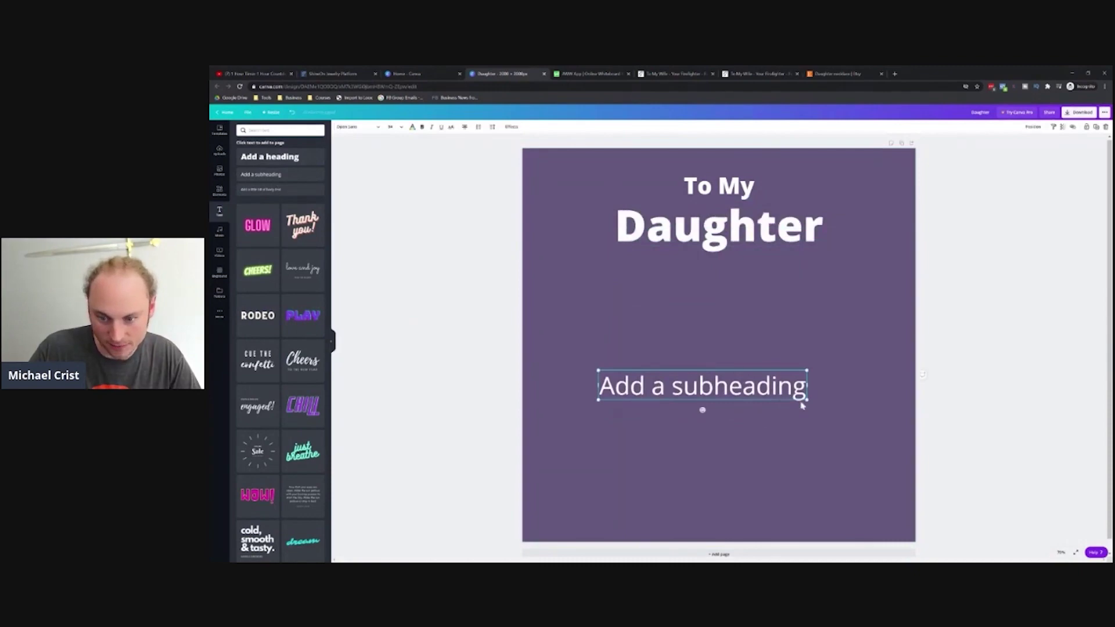
pyautogui.moveTo(807, 401); pyautogui.dragTo(747, 392)
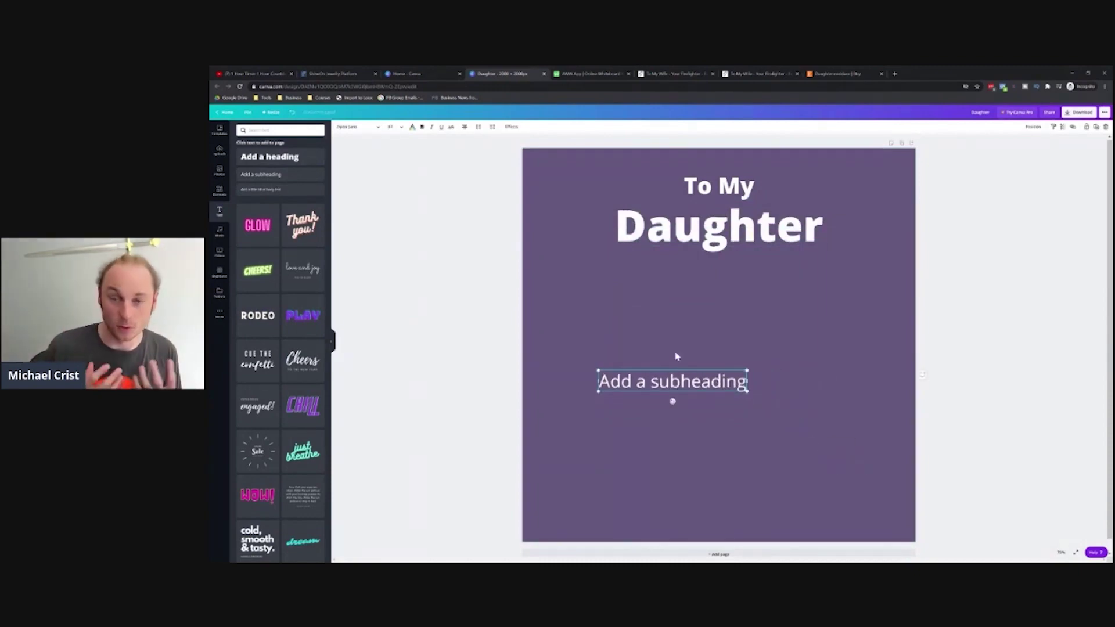
# - Switch to Etsy's daughter necklace results, open the Mother Daughter Necklace listing to read its card message, and return to the Canva design
pyautogui.click(839, 75)
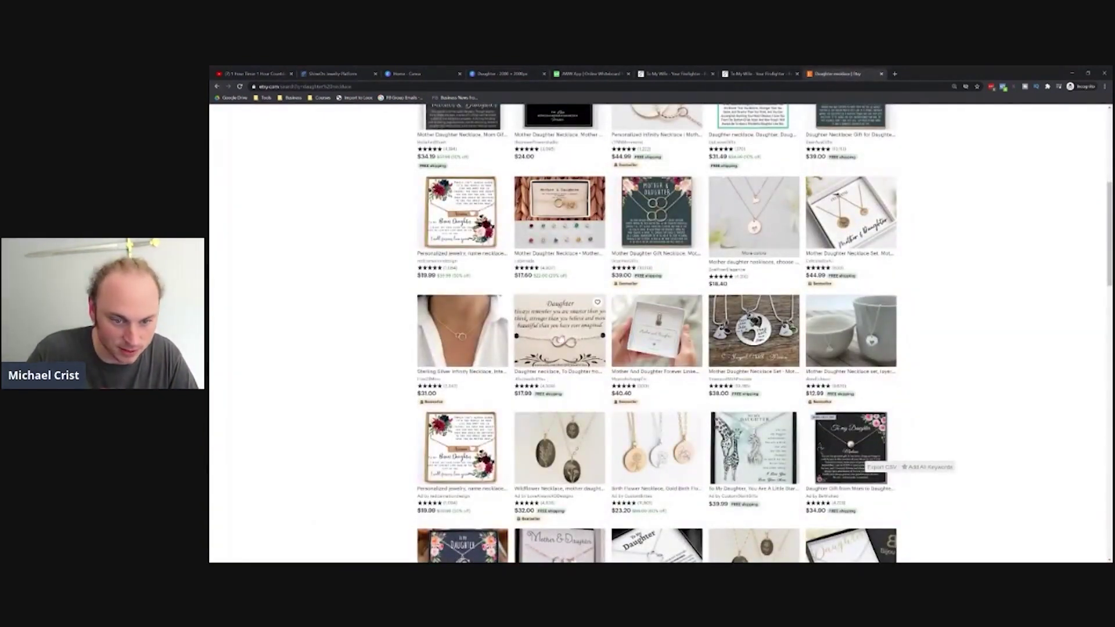
pyautogui.scroll(3, 561, 340)
pyautogui.click(463, 279)
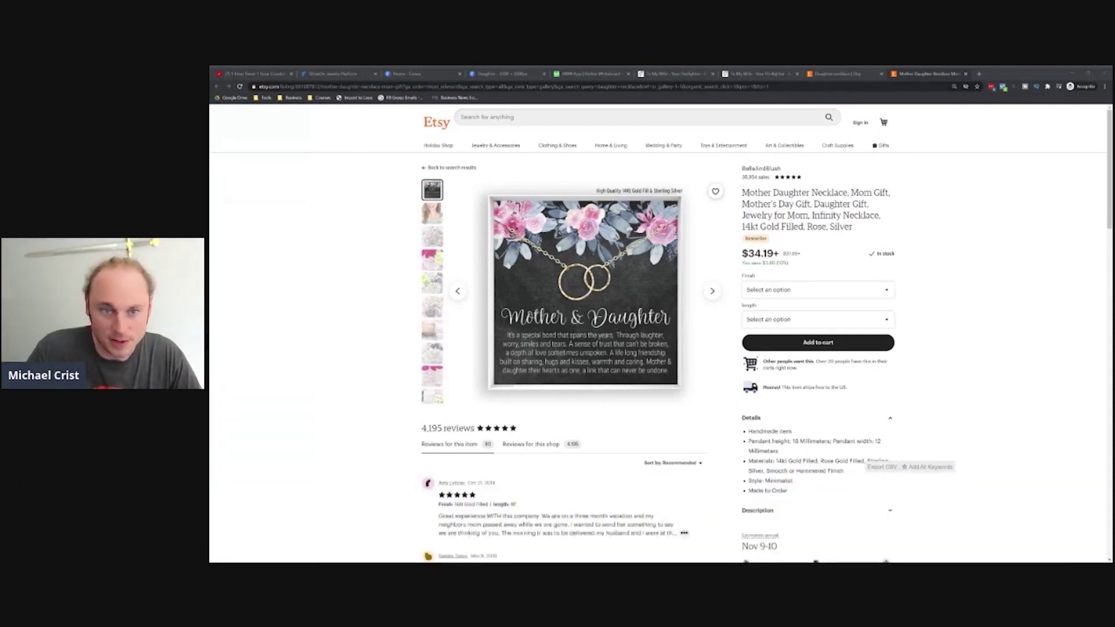
pyautogui.click(489, 77)
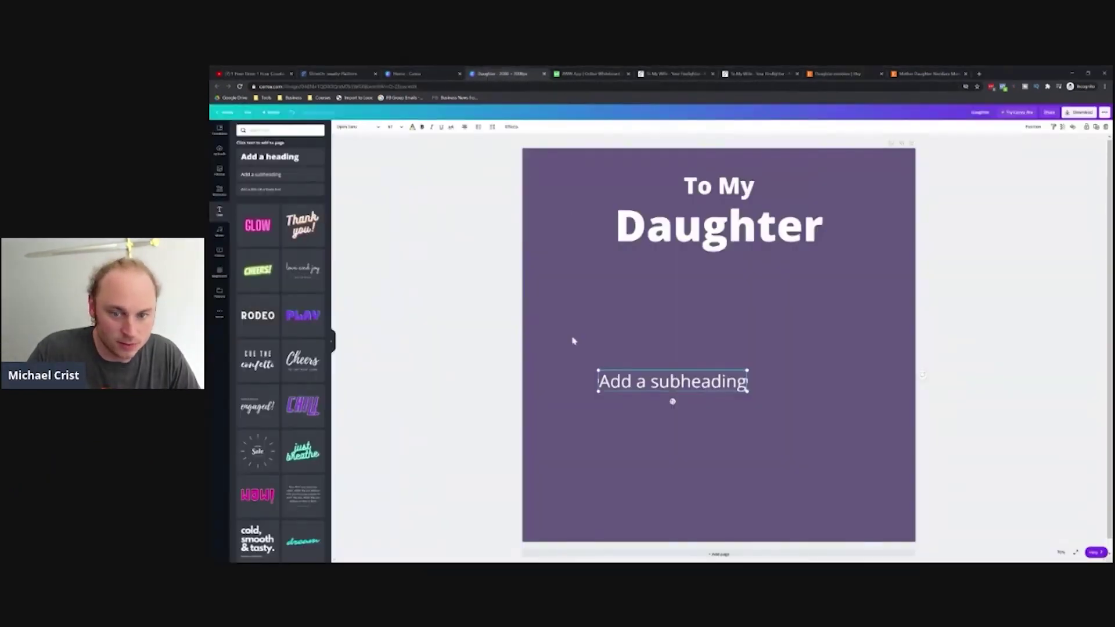
# - Replace the subheading placeholder with the copied "It's a special bond" message, resize it to about five lines and centre it low on the page
pyautogui.doubleClick(700, 384)
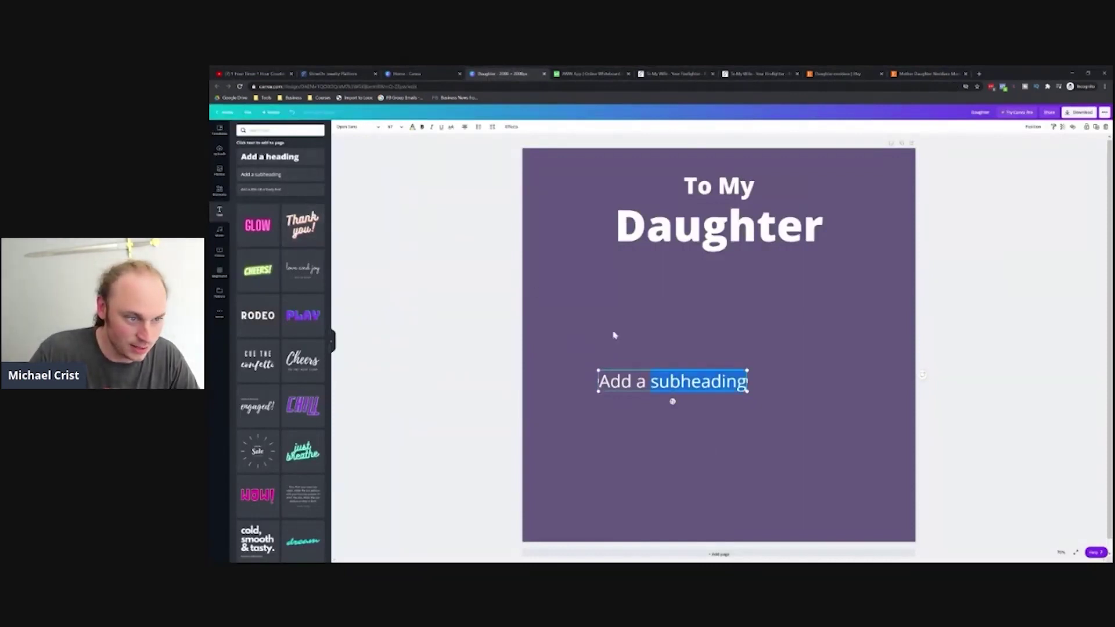
pyautogui.hotkey('ctrl', 'v')
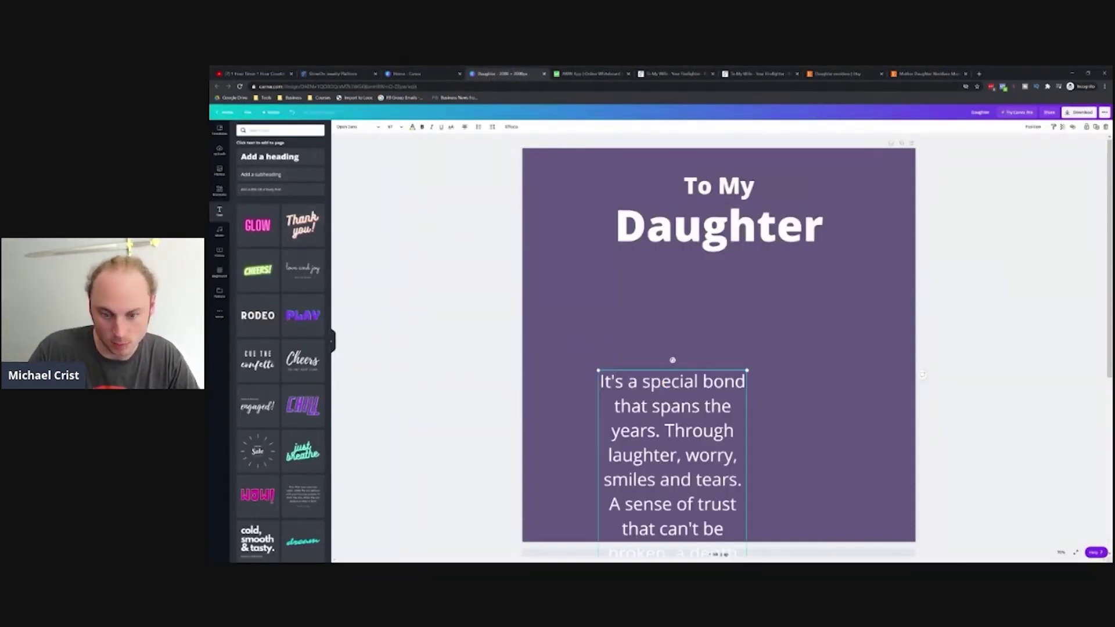
pyautogui.moveTo(594, 368); pyautogui.dragTo(569, 273)
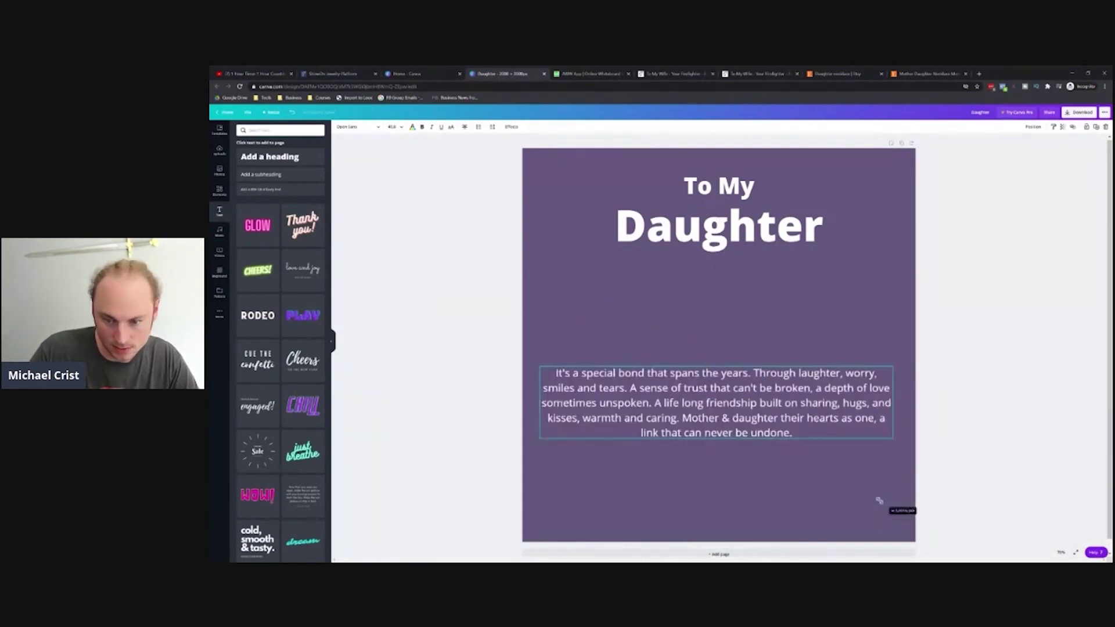
pyautogui.moveTo(879, 500); pyautogui.dragTo(862, 471)
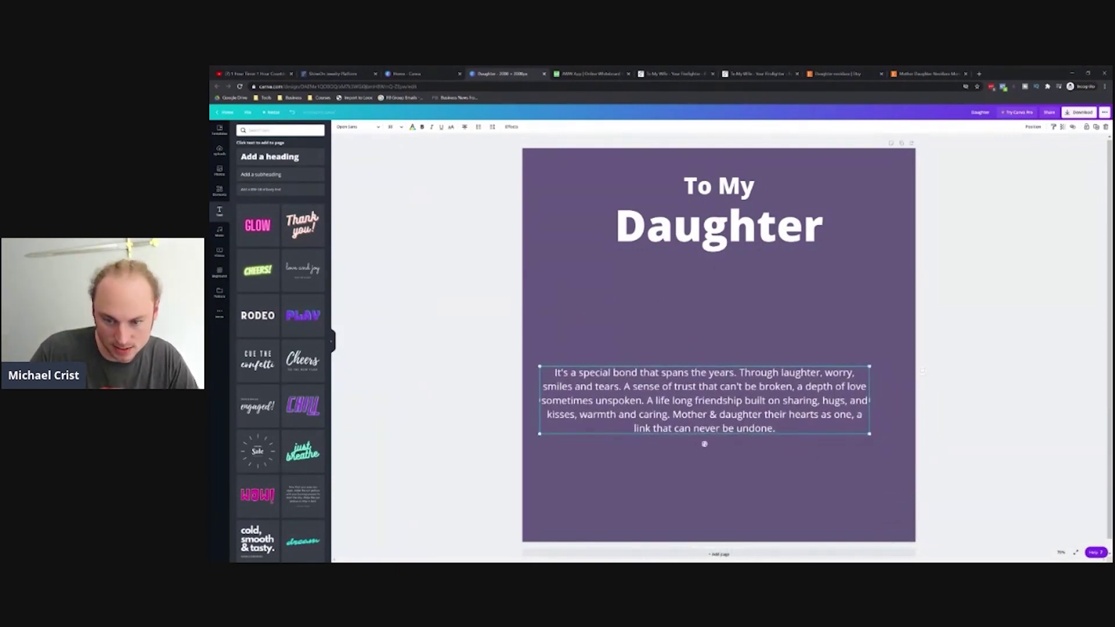
pyautogui.moveTo(798, 394); pyautogui.dragTo(613, 445)
# - Change the message's opening "It's a" to "Our relationship is a" and add line breaks after "spans the years" and "smiles and tears"
pyautogui.doubleClick(581, 419)
pyautogui.press('Delete')
pyautogui.press('Delete')
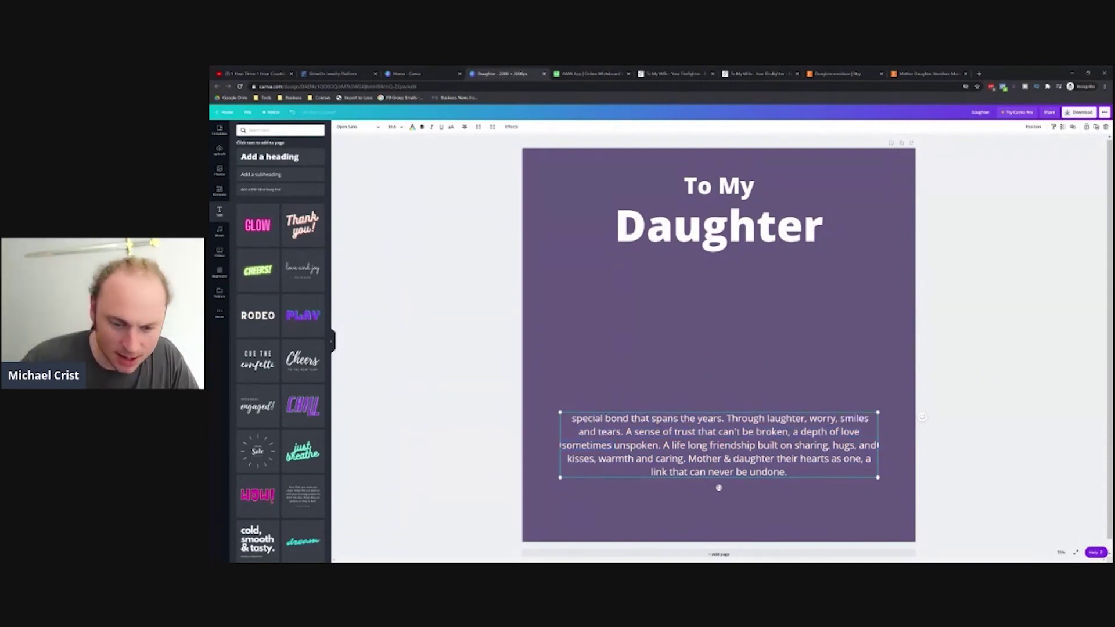
pyautogui.write('Our rel')
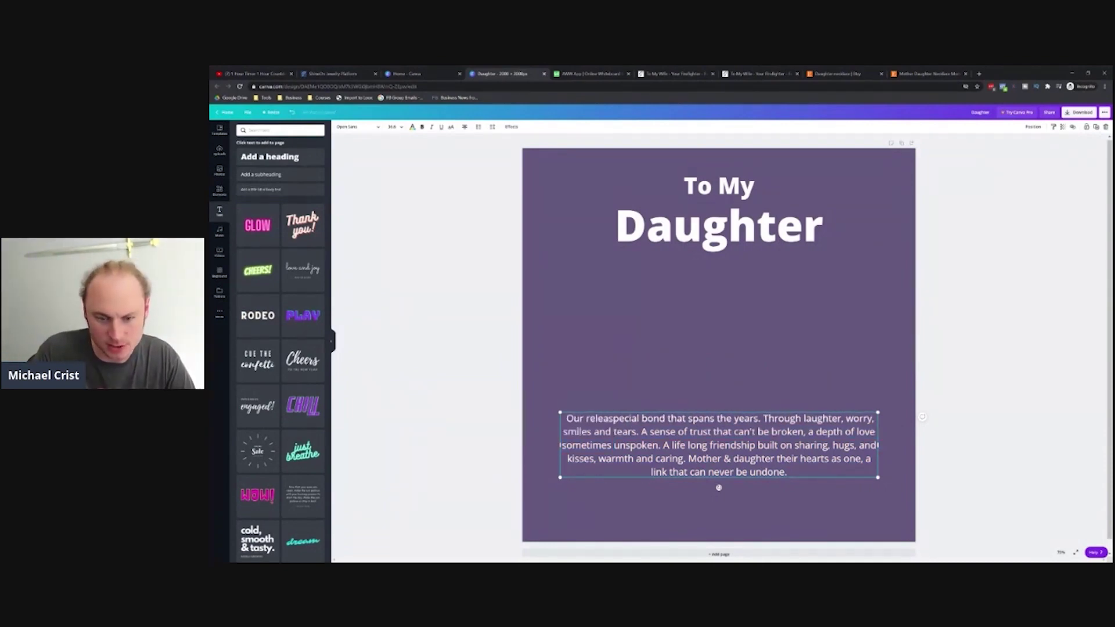
pyautogui.write('ationsship is a')
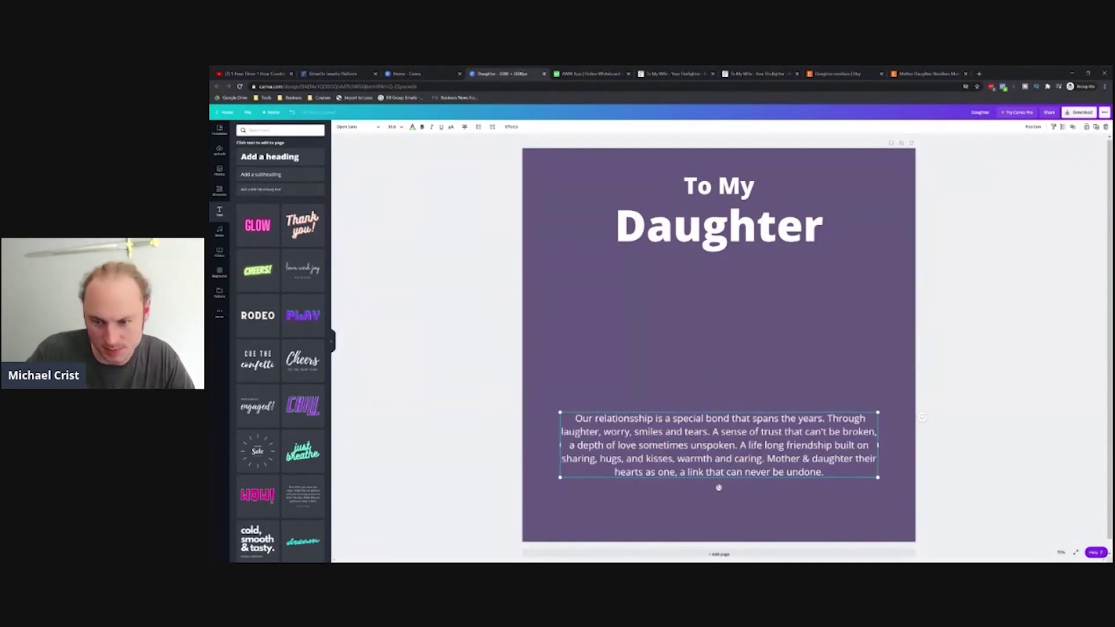
pyautogui.press('Return')
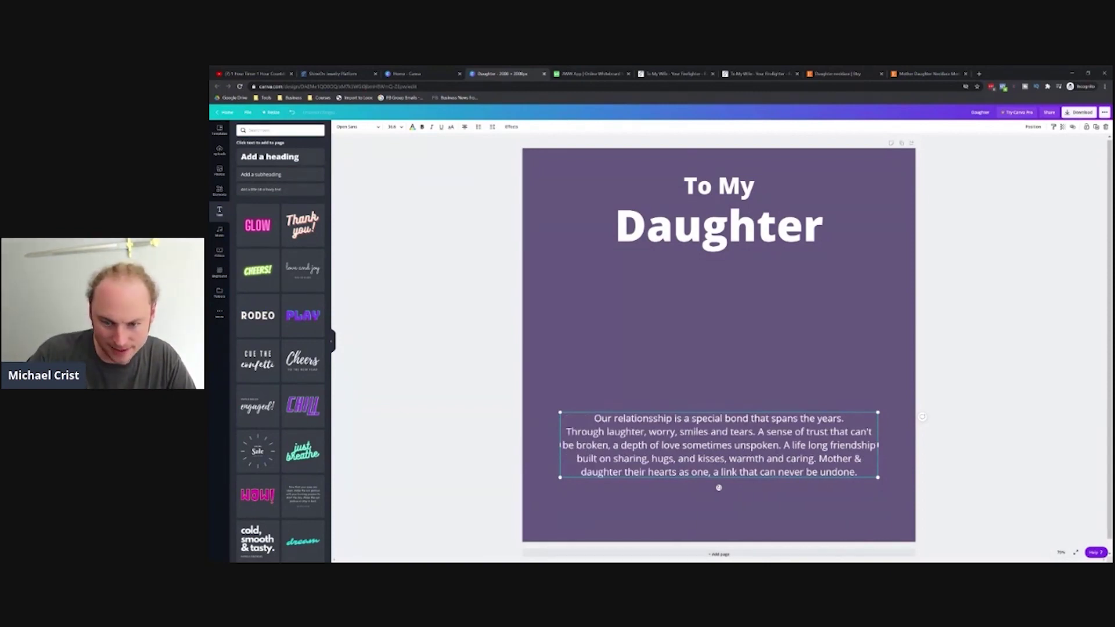
pyautogui.press('Return')
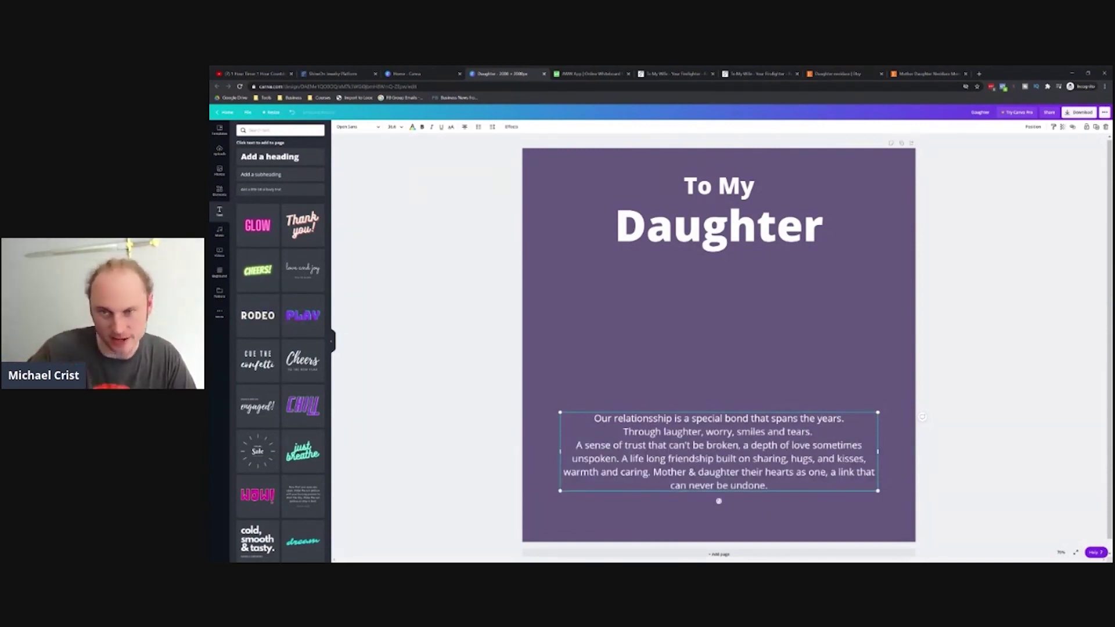
# - Set the message's font size to 42 and move the text block higher on the page
pyautogui.click(402, 129)
pyautogui.click(393, 276)
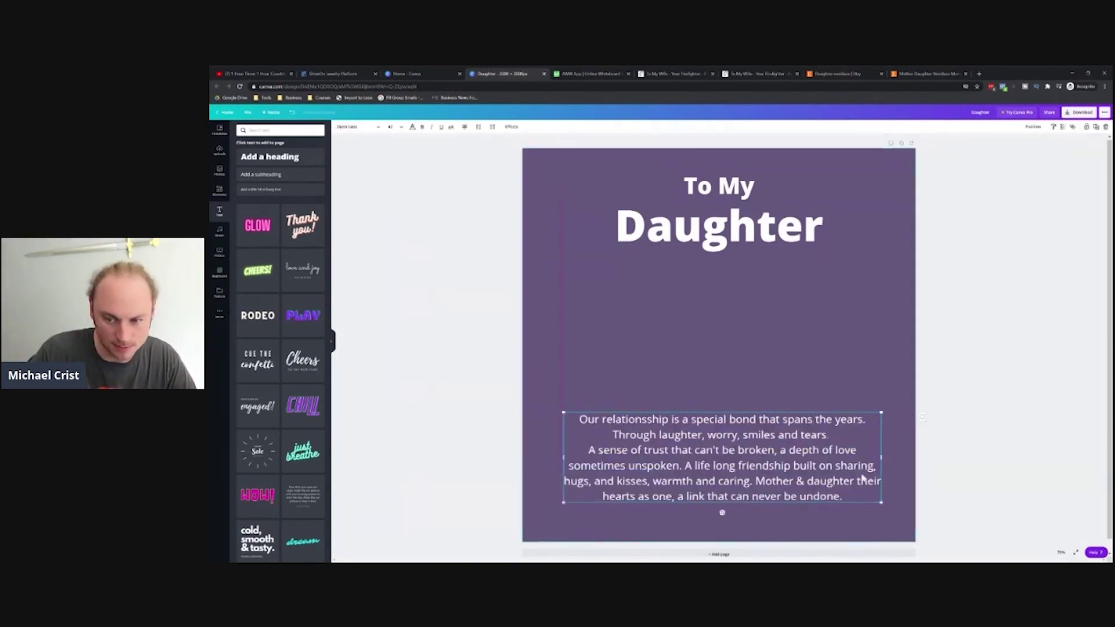
pyautogui.moveTo(863, 476); pyautogui.dragTo(873, 423)
pyautogui.moveTo(800, 419); pyautogui.dragTo(780, 398)
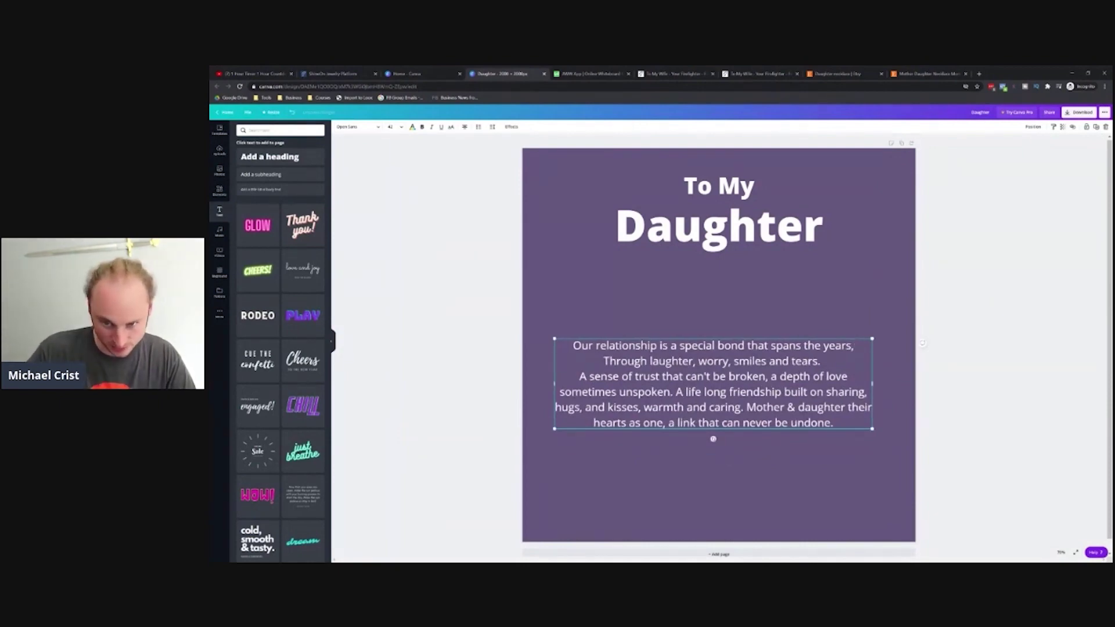
# - Break the message after "broken,", "unspoken.", "sharing,", "caring." and "as one,", and move the centred block lower on the page
pyautogui.moveTo(686, 376); pyautogui.dragTo(793, 376)
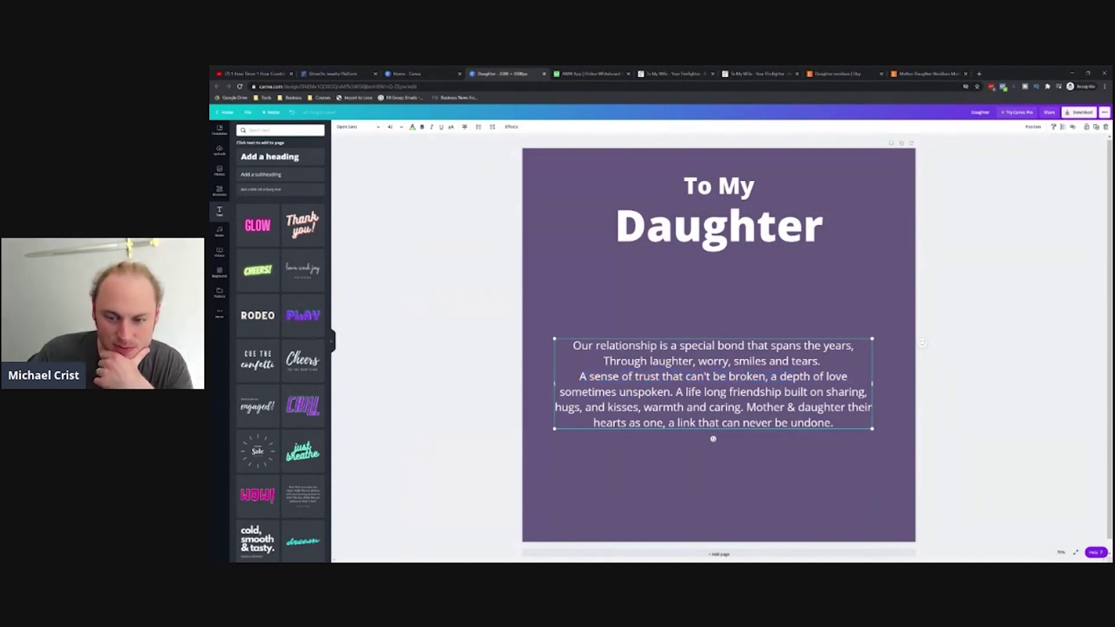
pyautogui.press('Return')
pyautogui.click(758, 392)
pyautogui.press('Return')
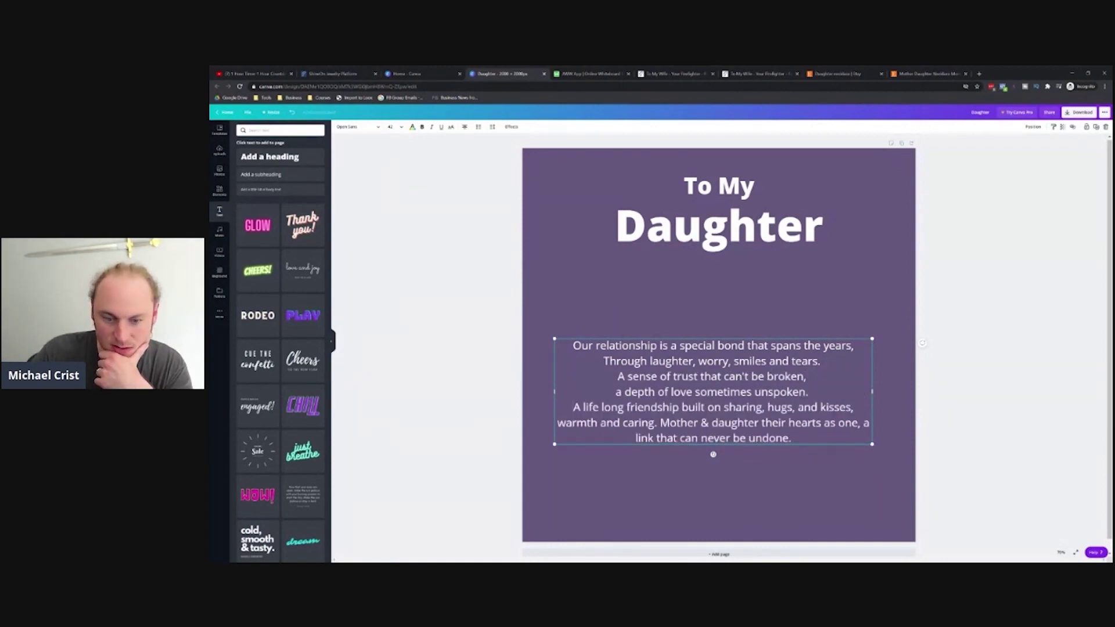
pyautogui.press('Return')
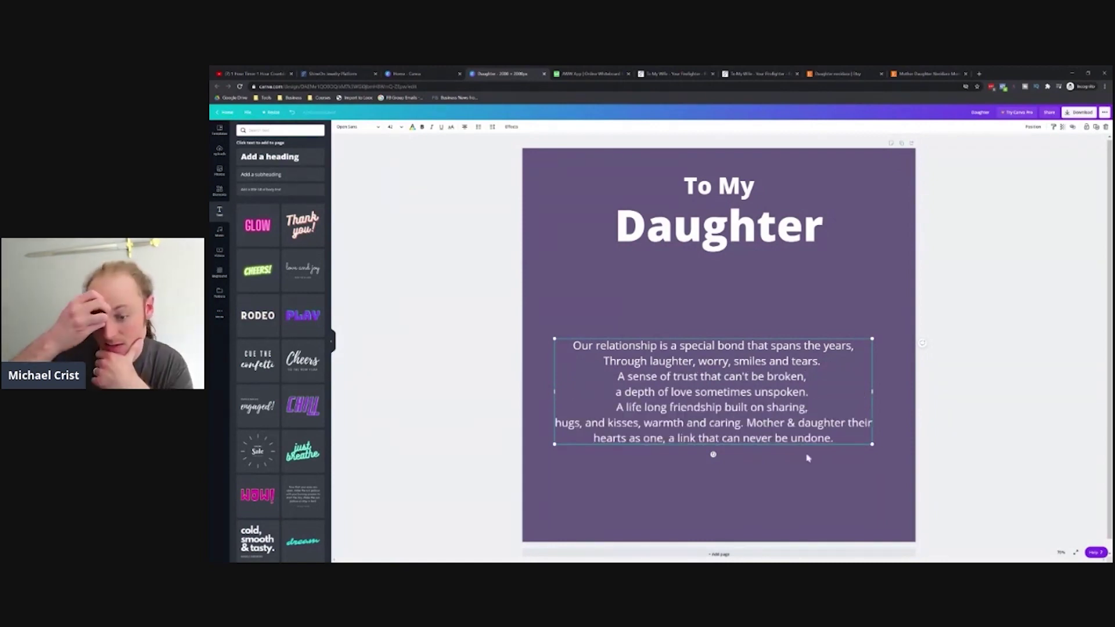
pyautogui.press('Return')
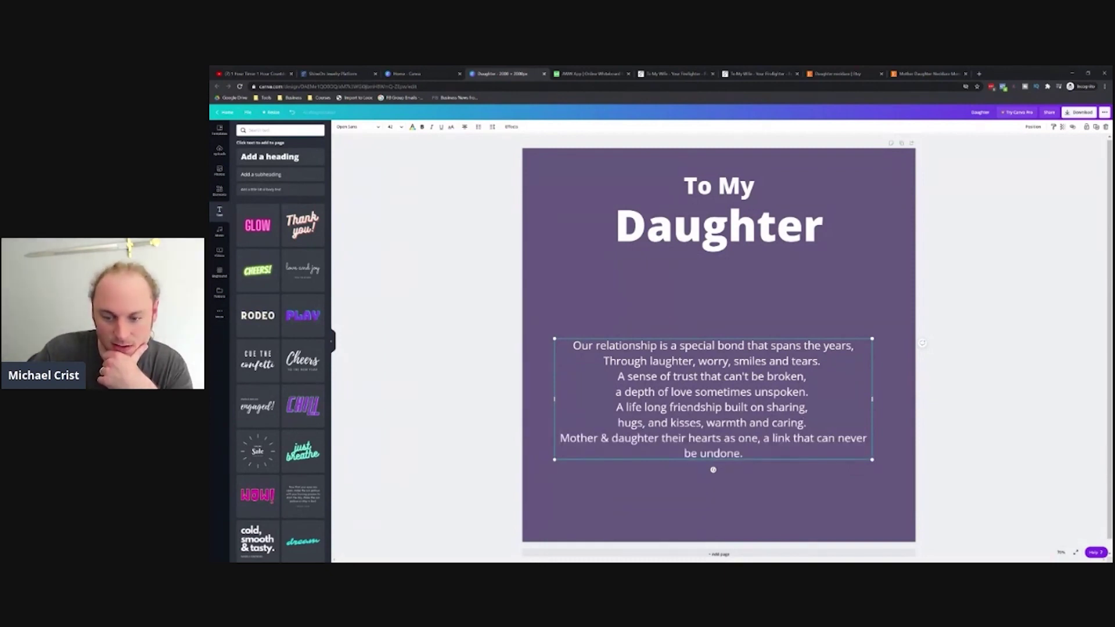
pyautogui.press('Return')
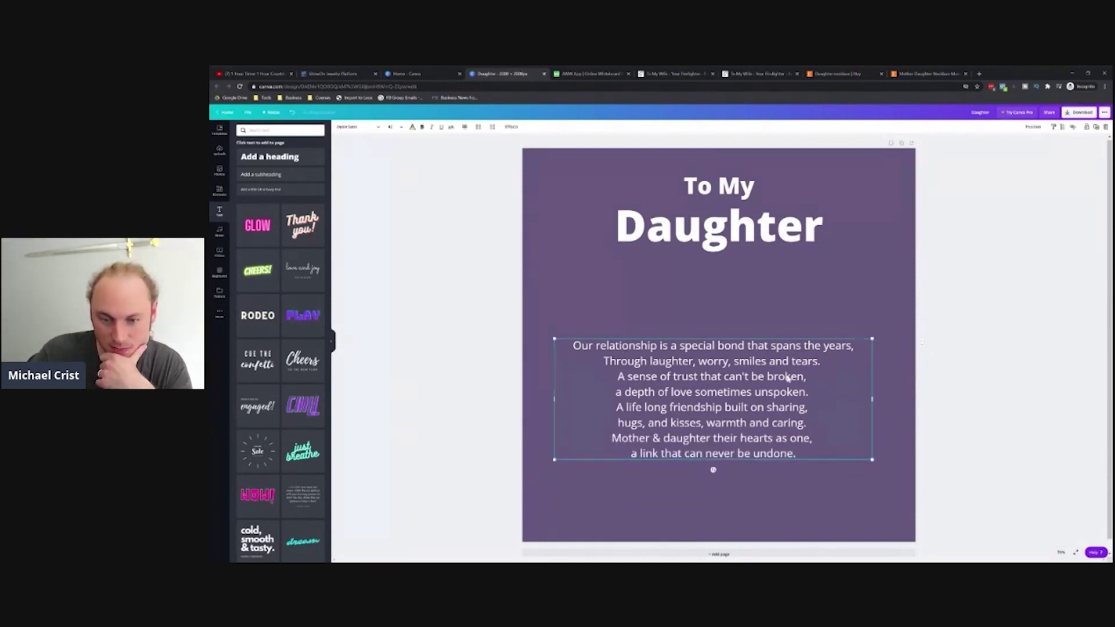
pyautogui.moveTo(788, 378); pyautogui.dragTo(791, 427)
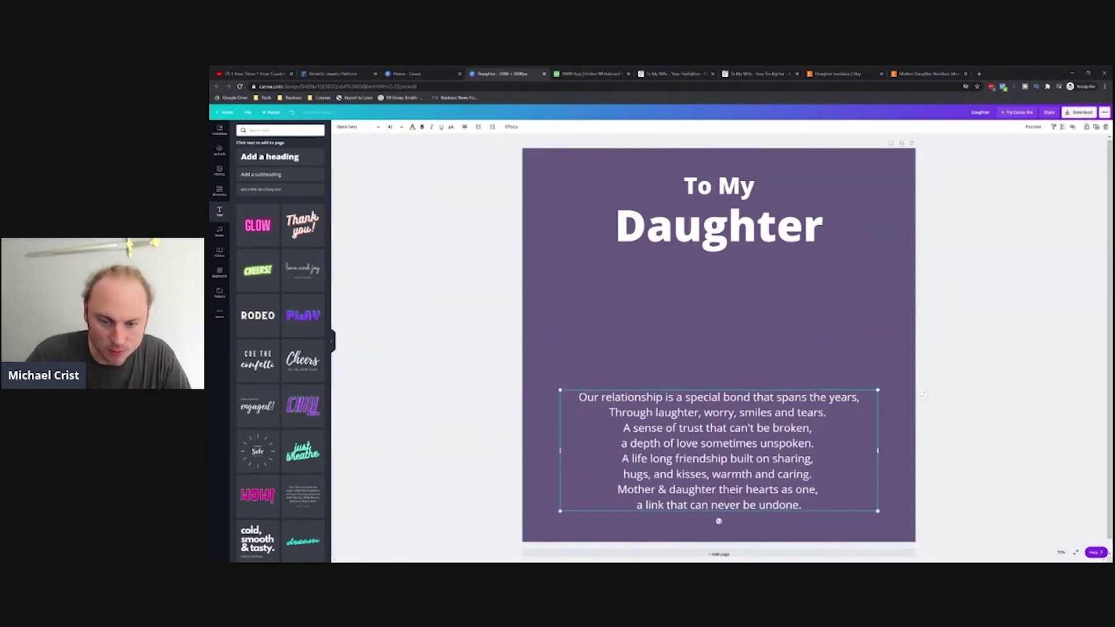
# - Delete the two lines from "A sense of trust" to "sometimes unspoken." and change "daughter their hearts" to "daughter, our hearts"
pyautogui.press('BackSpace')
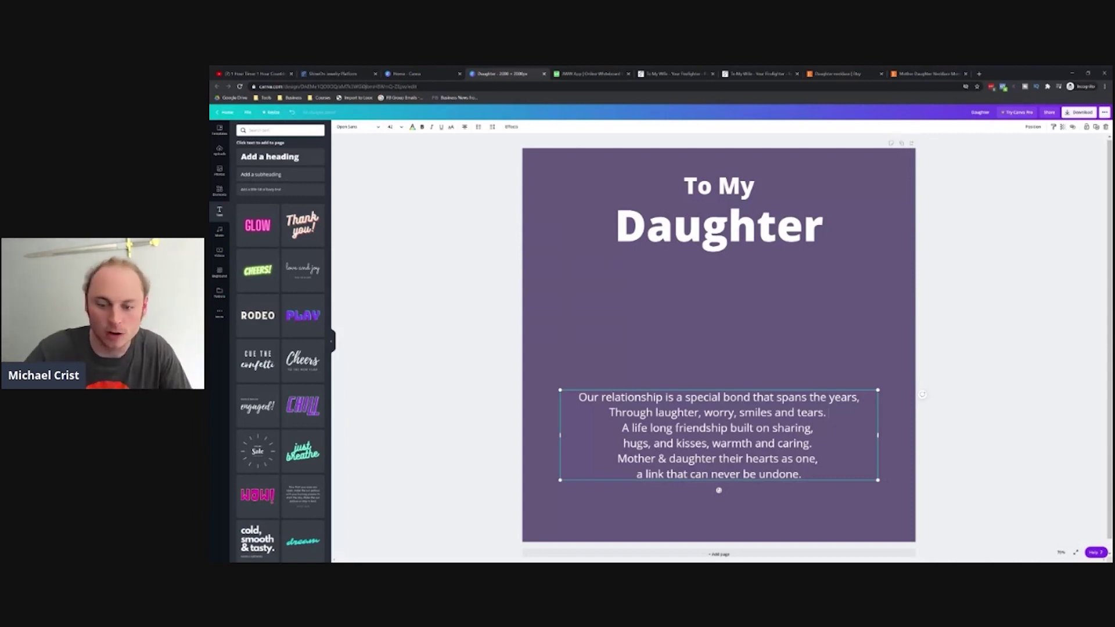
pyautogui.press('BackSpace')
pyautogui.press('BackSpace')
pyautogui.press('BackSpace')
pyautogui.press('BackSpace')
pyautogui.press('BackSpace')
pyautogui.press('BackSpace')
pyautogui.write(', our')
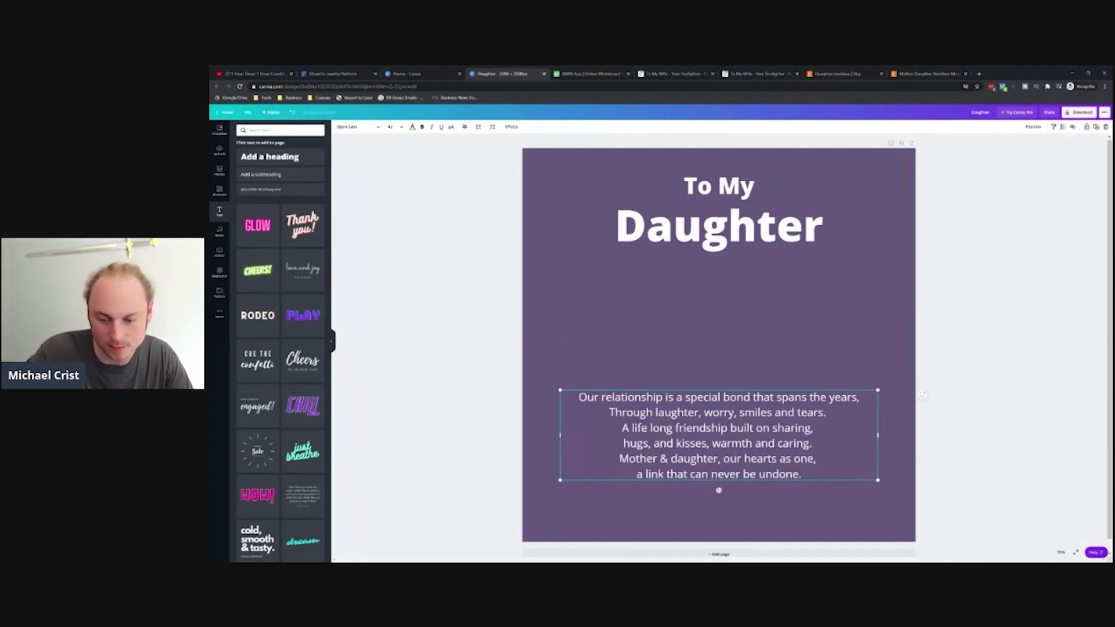
pyautogui.click(926, 535)
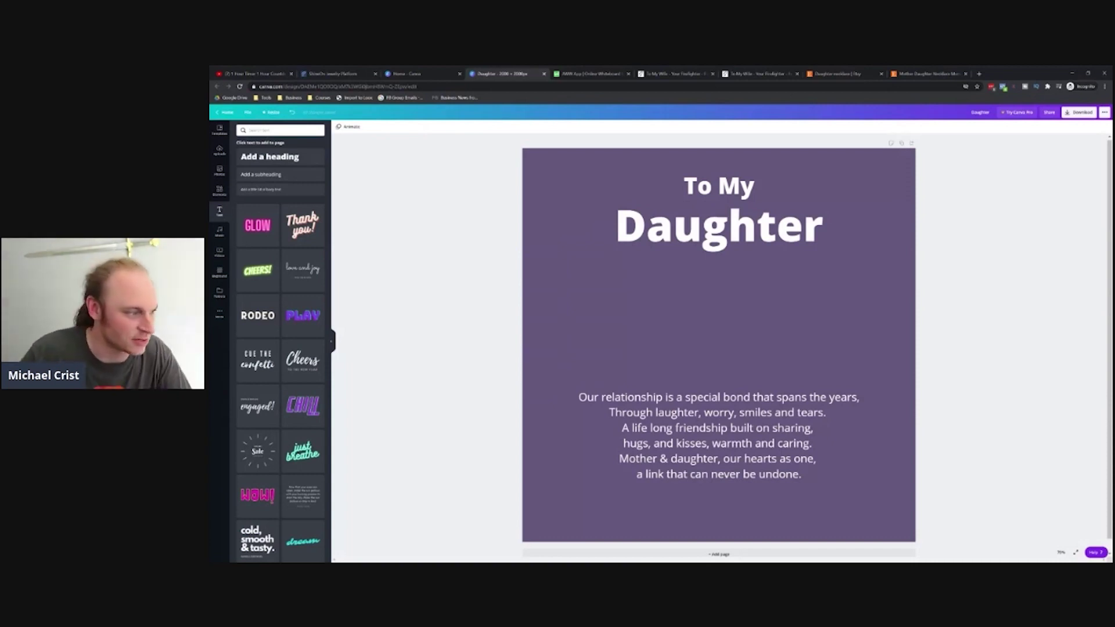
# - Duplicate the "To My" text, change the copy to "Love, Your Mom" and centre it just below the message
pyautogui.click(766, 199)
pyautogui.hotkey('ctrl', 'd')
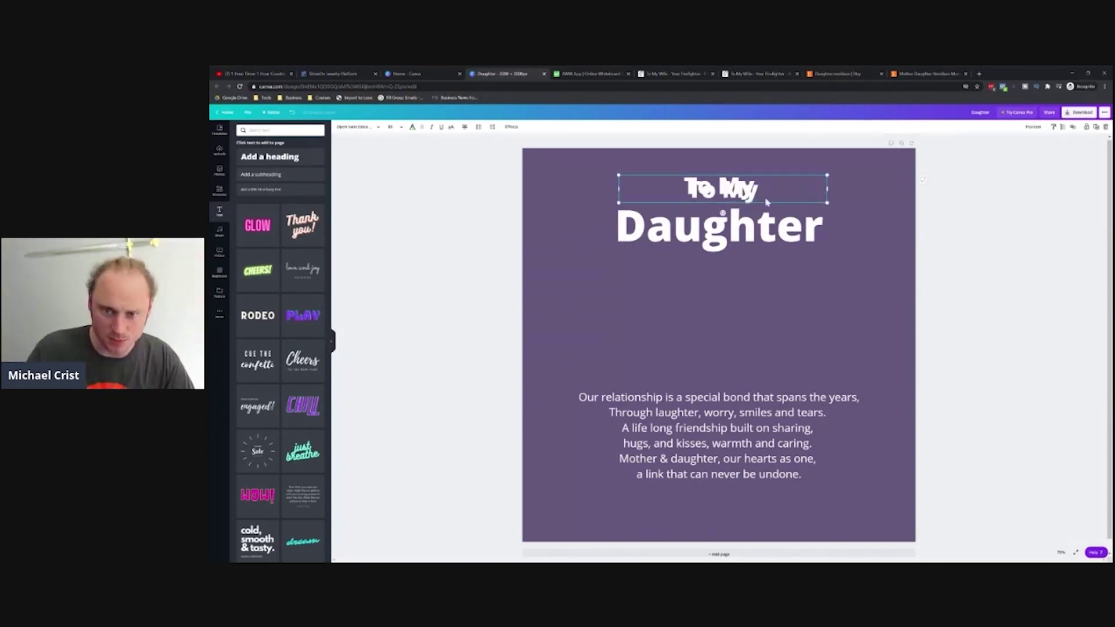
pyautogui.moveTo(767, 202); pyautogui.dragTo(720, 525)
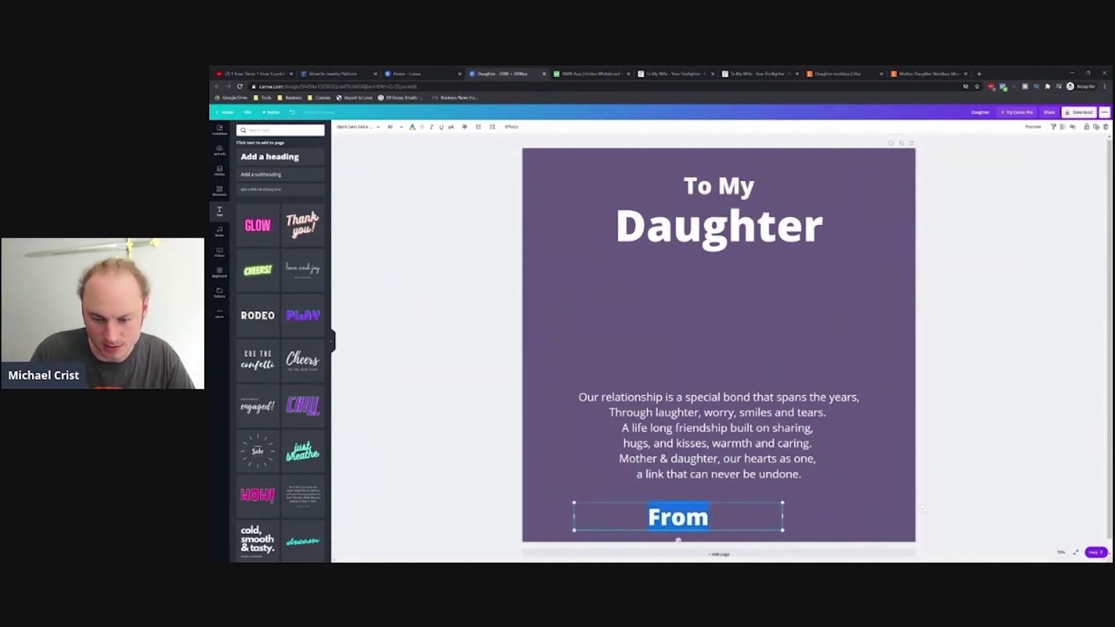
pyautogui.write('Love, Your Mom')
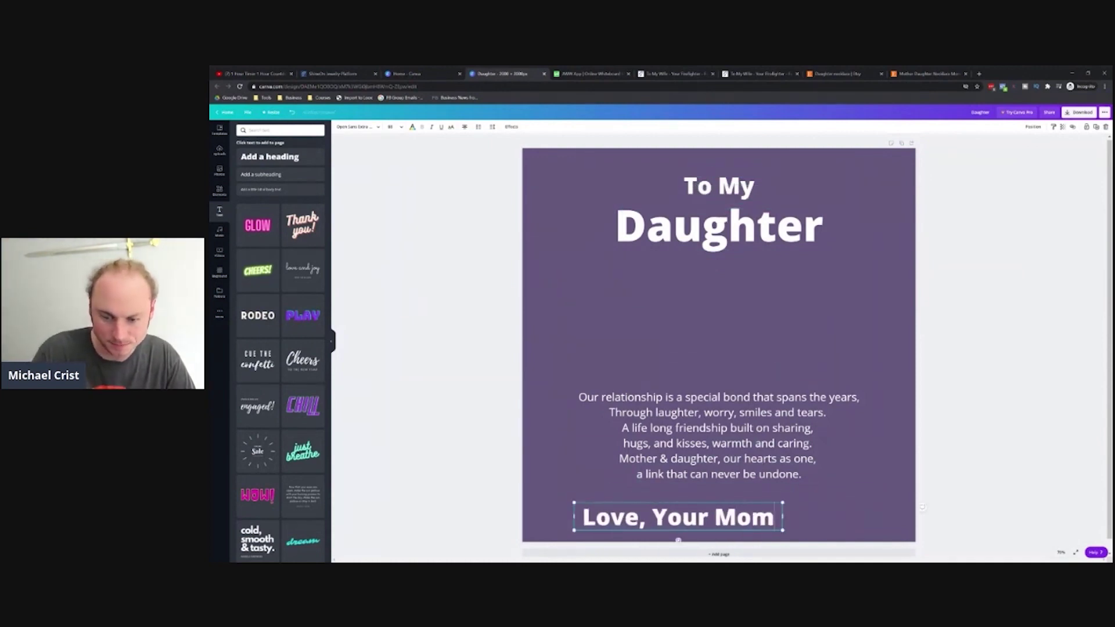
pyautogui.moveTo(773, 498); pyautogui.dragTo(777, 487)
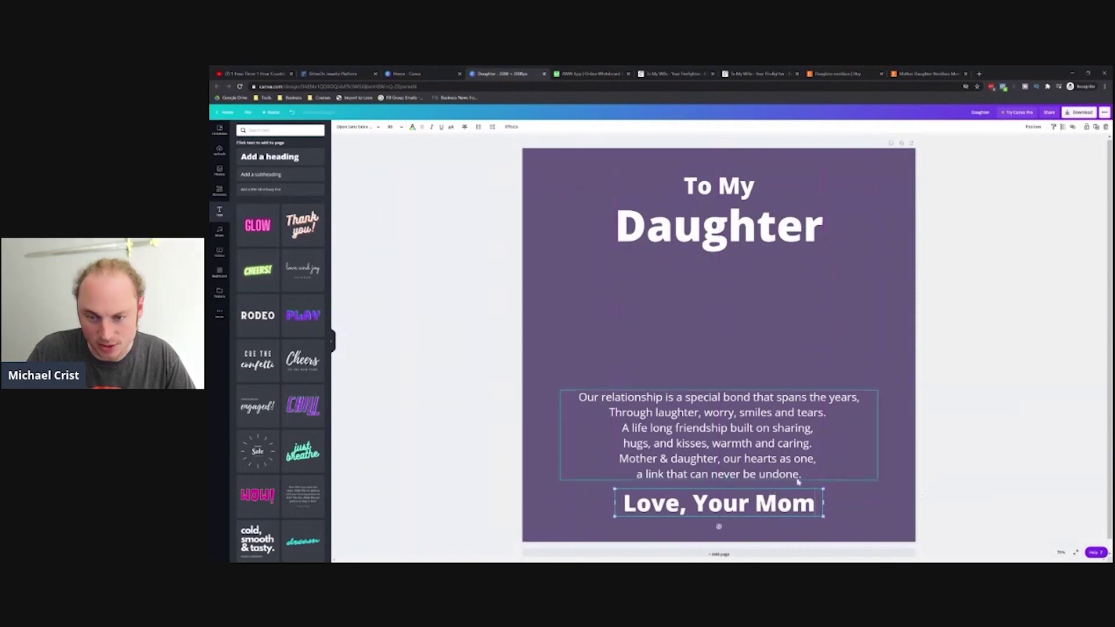
pyautogui.click(906, 469)
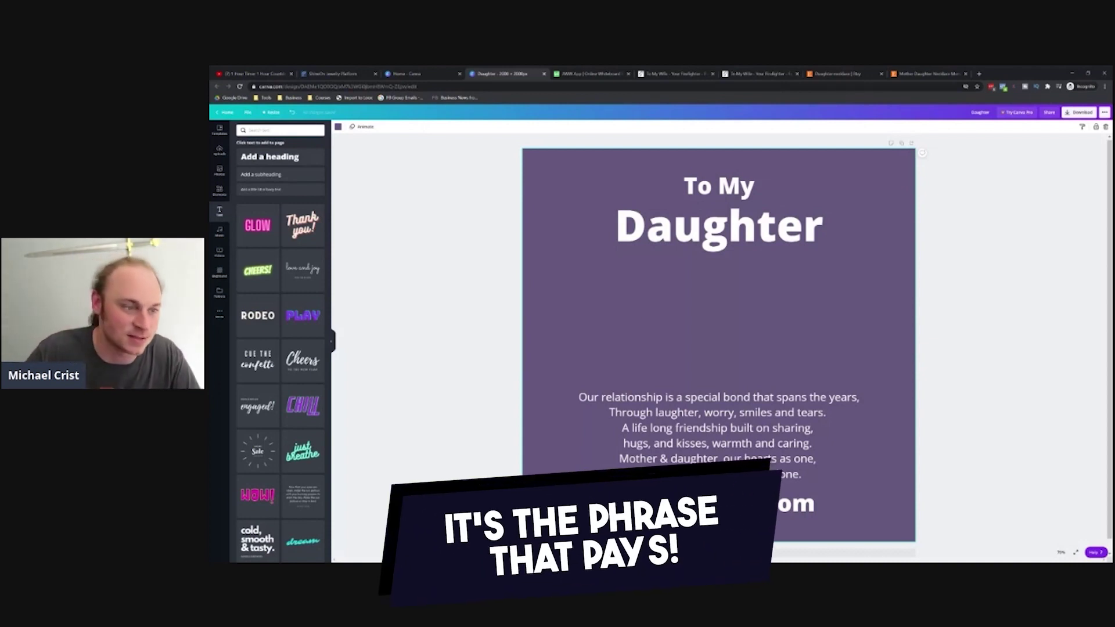
# - Search the elements for "floral" and place the white leafy branch between the heading and the message, near the page's right edge
pyautogui.click(220, 190)
pyautogui.click(279, 130)
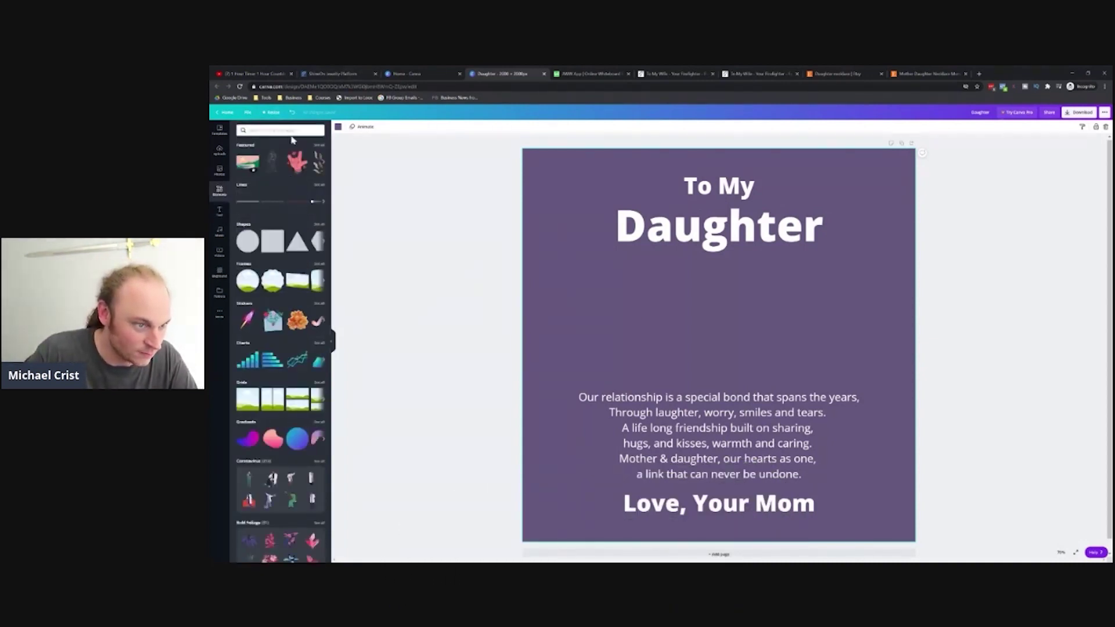
pyautogui.write('floral')
pyautogui.press('Return')
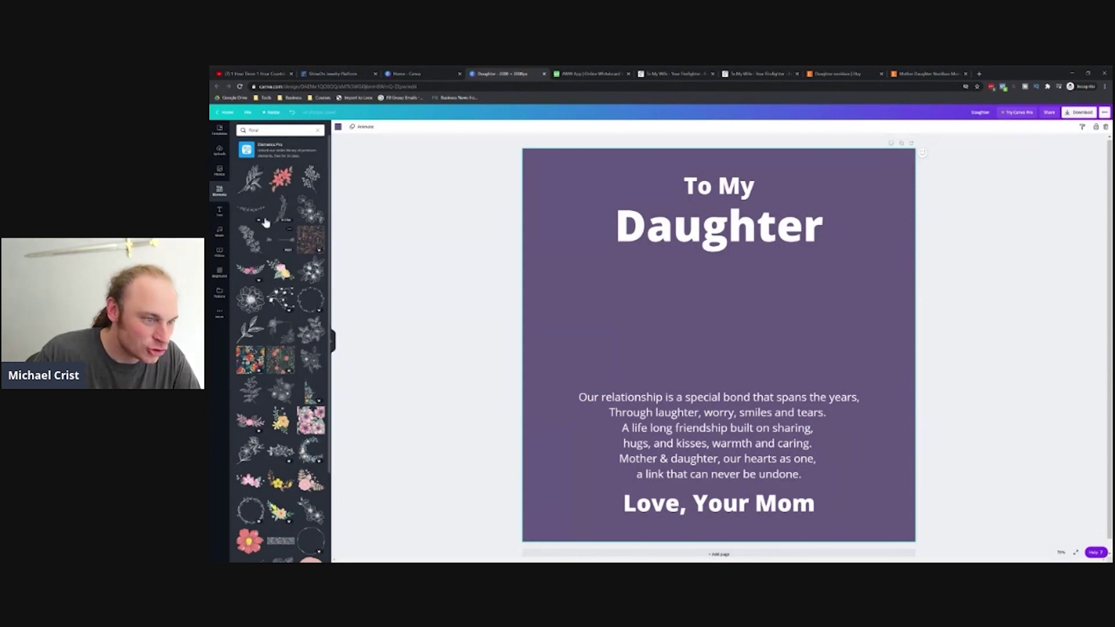
pyautogui.click(256, 182)
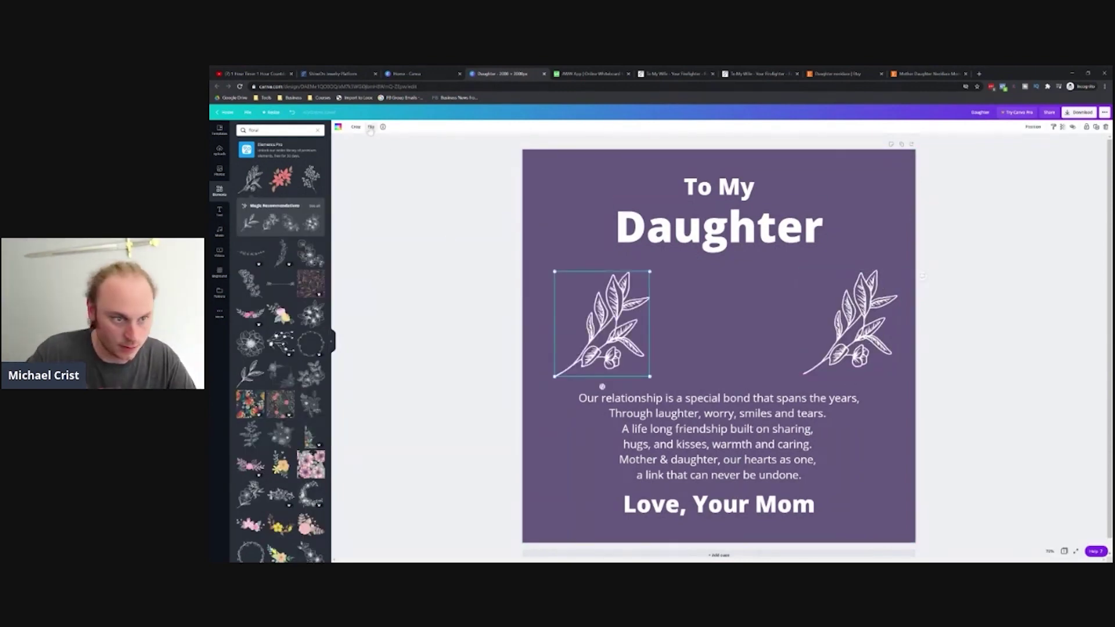
# - Place a horizontally flipped copy of the leafy branch near the page's left edge, facing the original branch
pyautogui.click(370, 129)
pyautogui.click(386, 141)
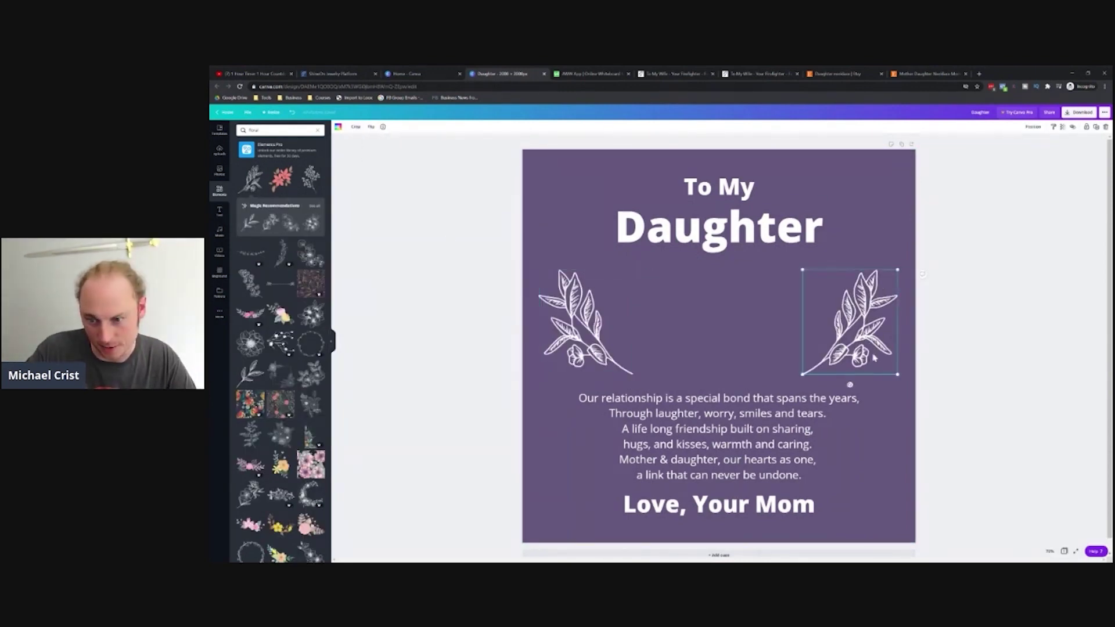
pyautogui.moveTo(872, 354); pyautogui.dragTo(875, 352)
# - Widen the message text box, set its font size to 48 and centre the block beneath the branches
pyautogui.click(853, 427)
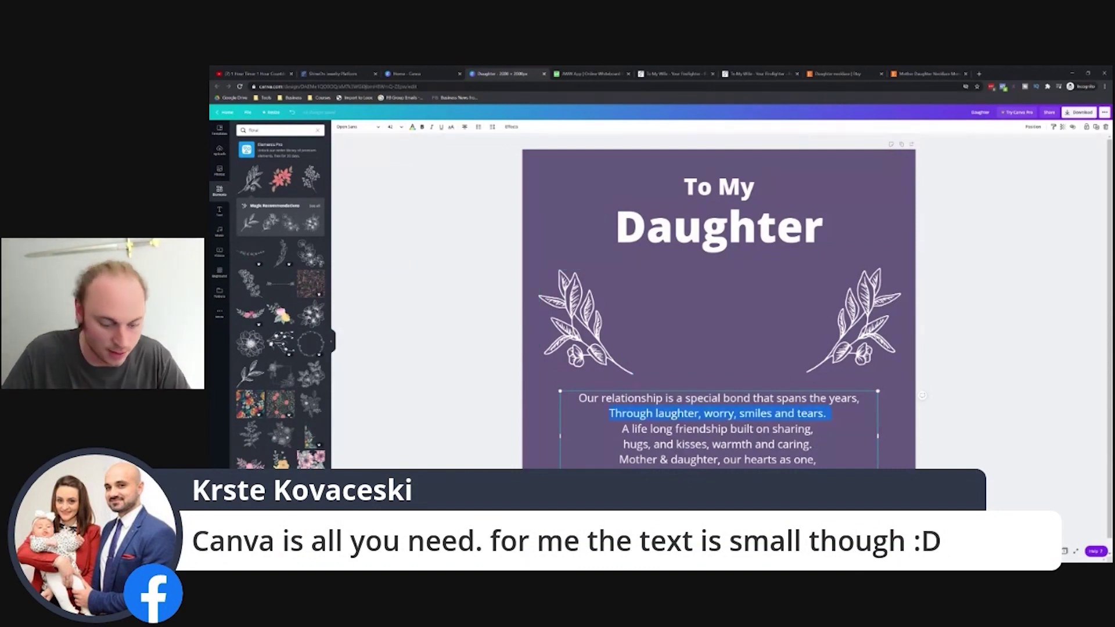
pyautogui.hotkey('ctrl', 'a')
pyautogui.moveTo(560, 390); pyautogui.dragTo(517, 374)
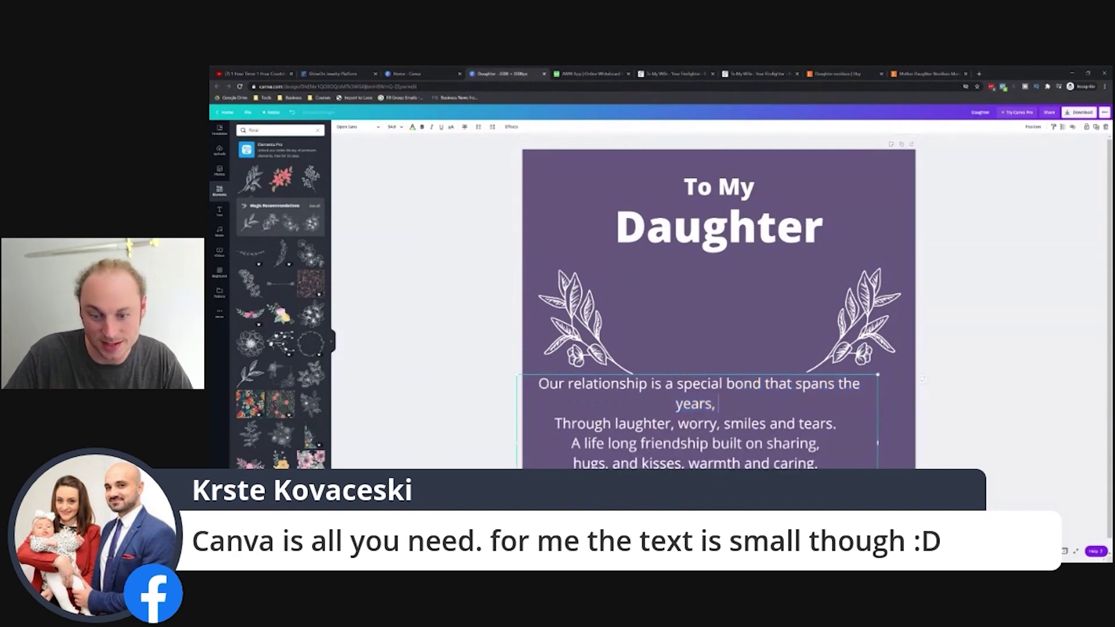
pyautogui.hotkey('ctrl', 'a')
pyautogui.click(393, 127)
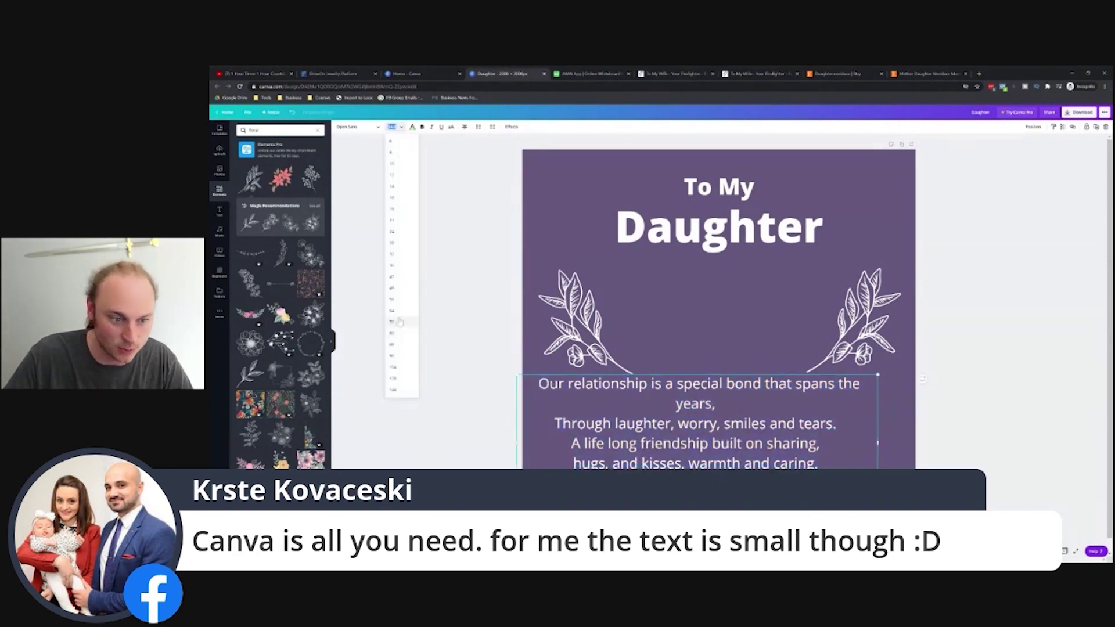
pyautogui.click(395, 288)
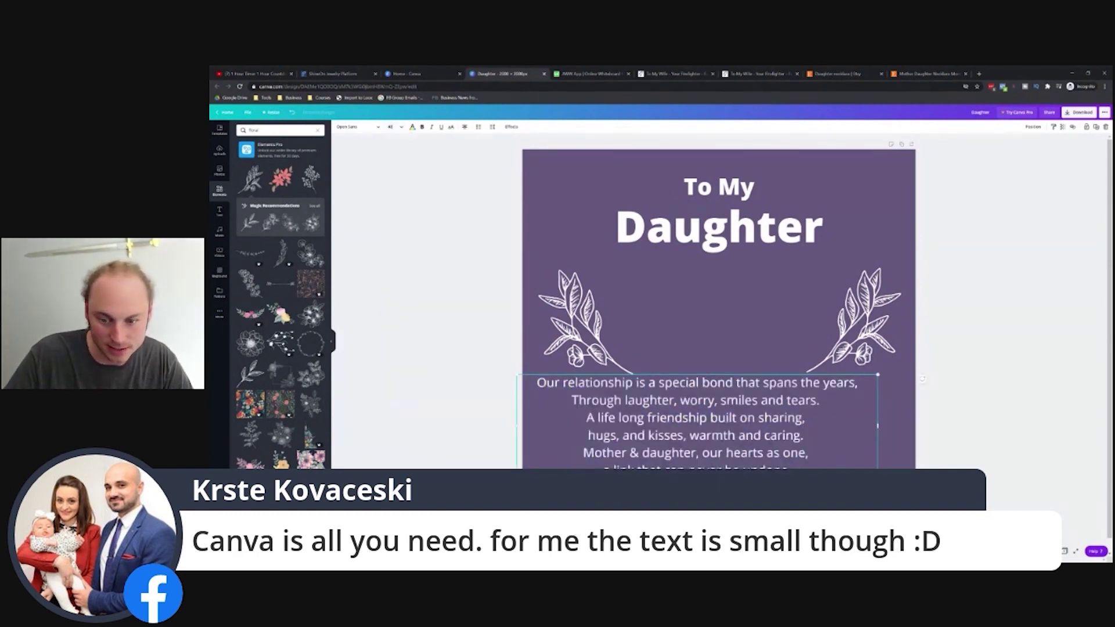
pyautogui.moveTo(812, 375); pyautogui.dragTo(833, 384)
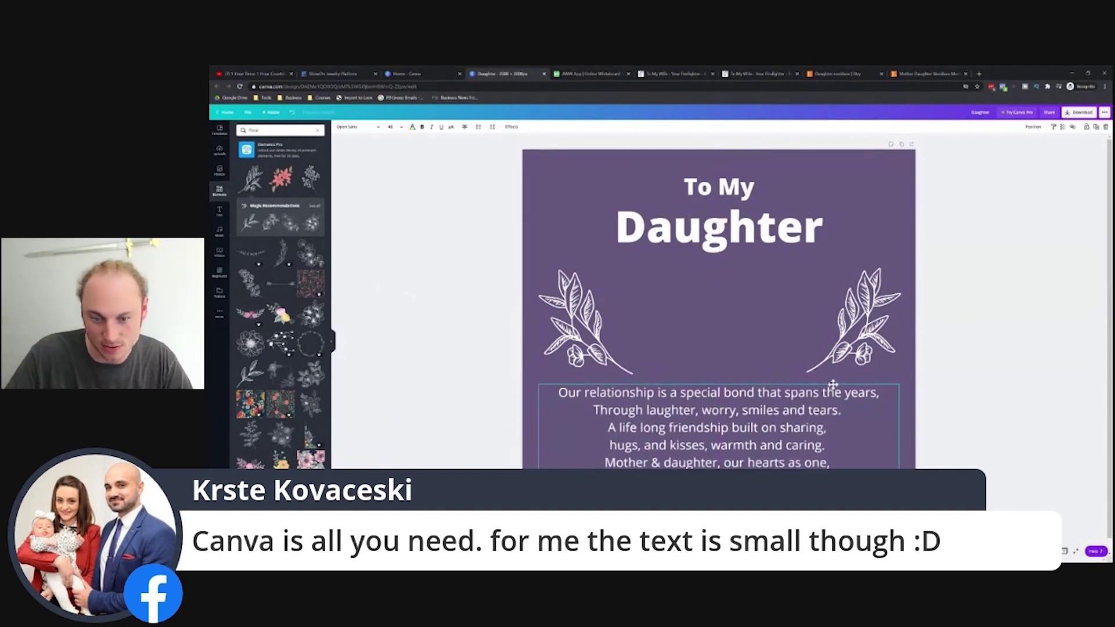
pyautogui.click(997, 340)
# - Adjust the right branch's position to line it up with the left branch above the message
pyautogui.moveTo(858, 325); pyautogui.dragTo(853, 320)
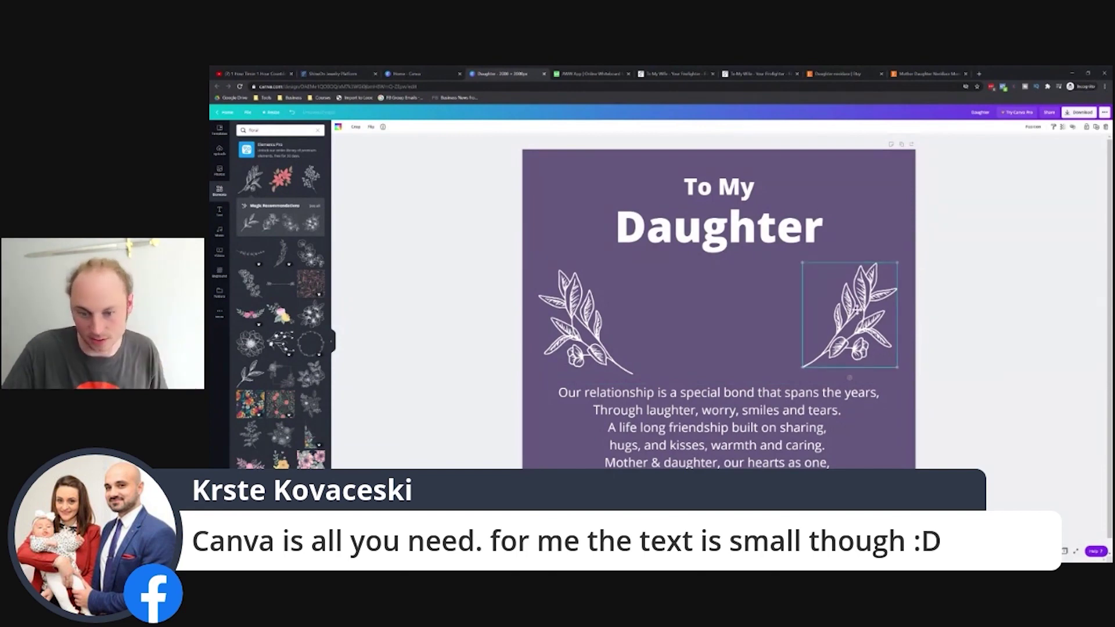
pyautogui.click(751, 437)
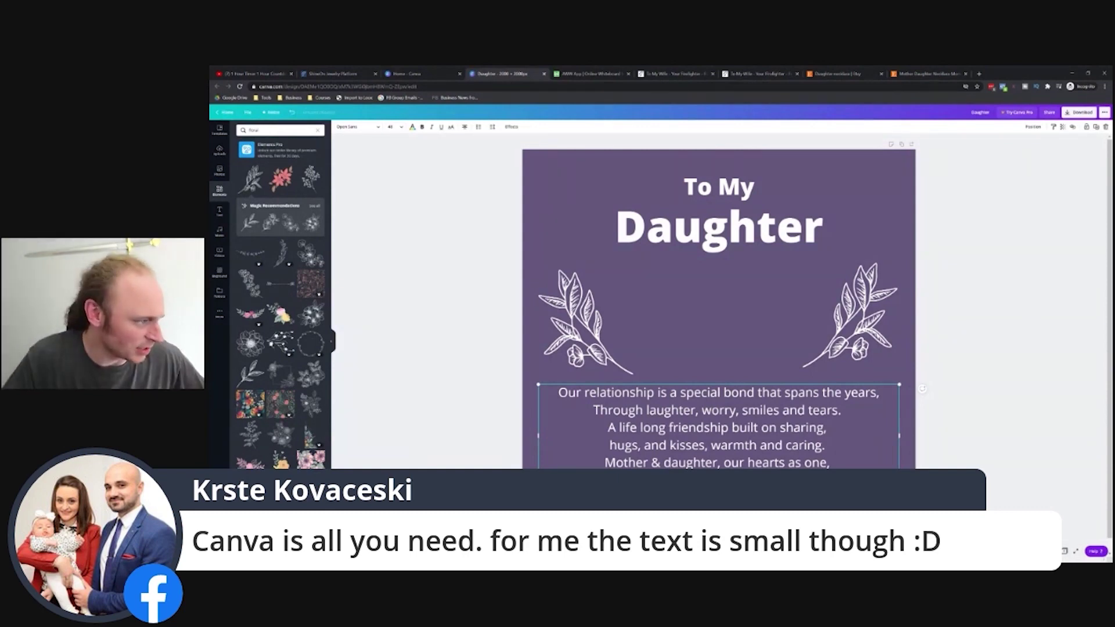
pyautogui.click(741, 521)
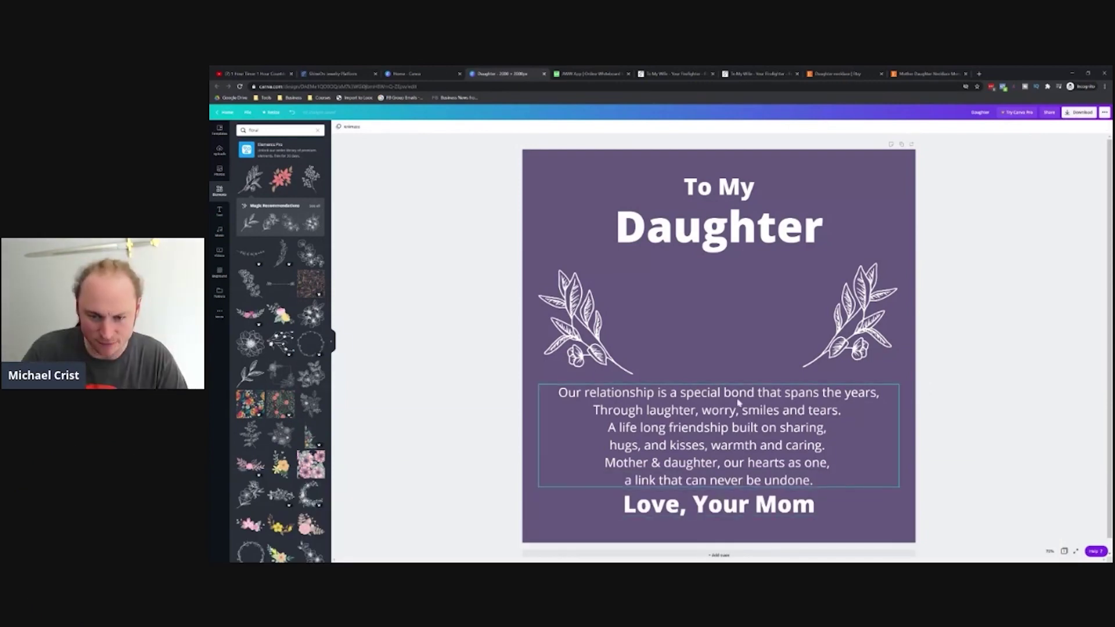
pyautogui.moveTo(844, 318); pyautogui.dragTo(847, 326)
pyautogui.click(993, 449)
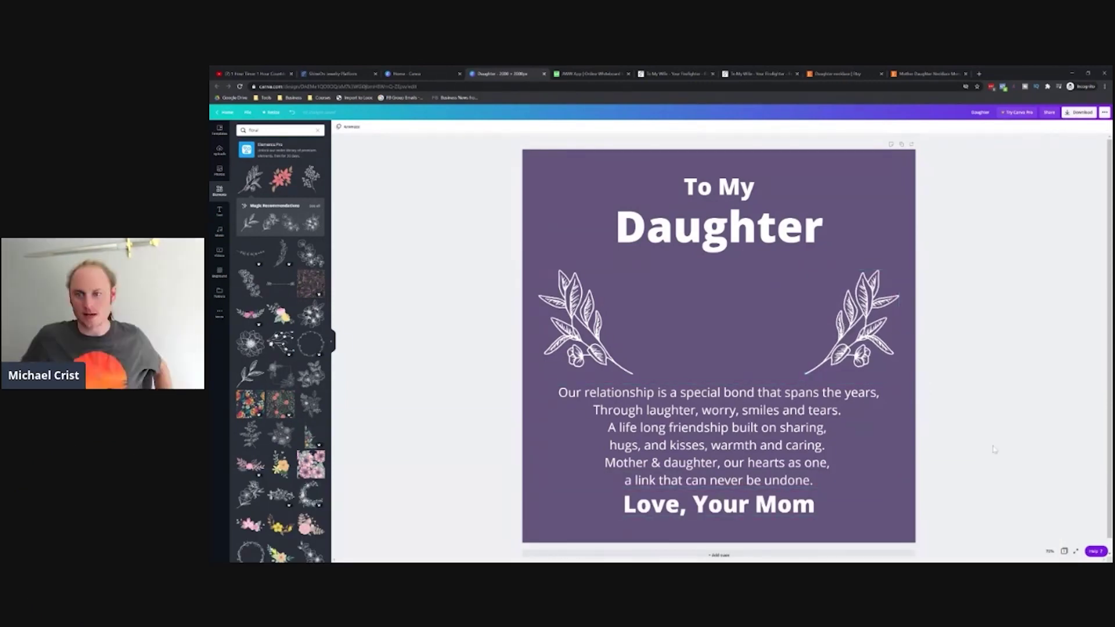